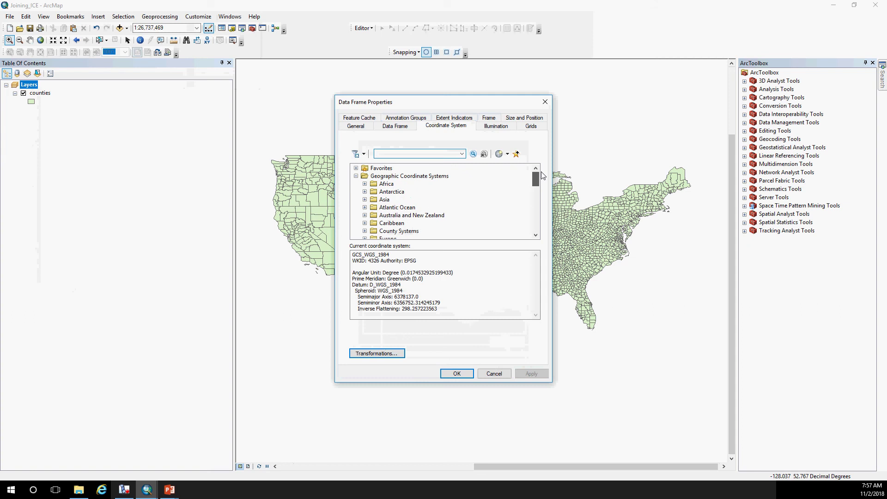
Step: Set the data frame's coordinate system to the projected North America Albers Equal Area Conic, keeping it despite the differing geographic coordinate system
{"action": "left_click", "coordinate": [355, 176]}
{"action": "left_click", "coordinate": [356, 183]}
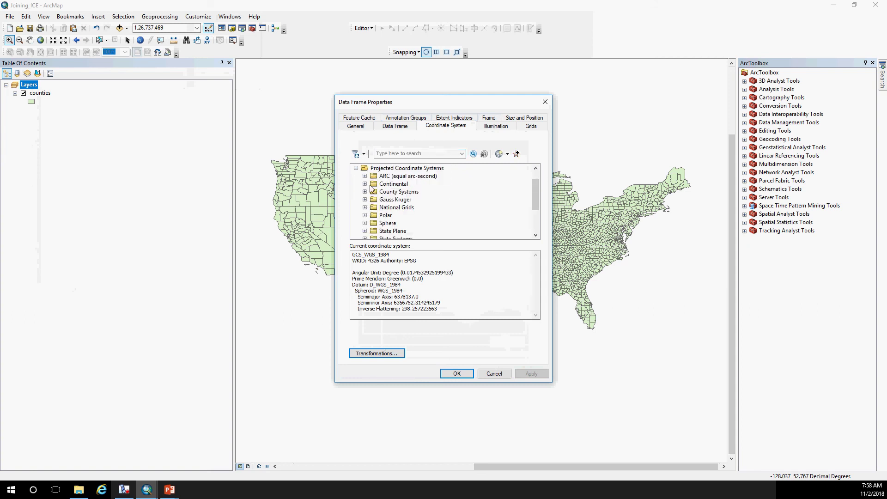
{"action": "left_click", "coordinate": [365, 184]}
{"action": "left_click", "coordinate": [373, 215]}
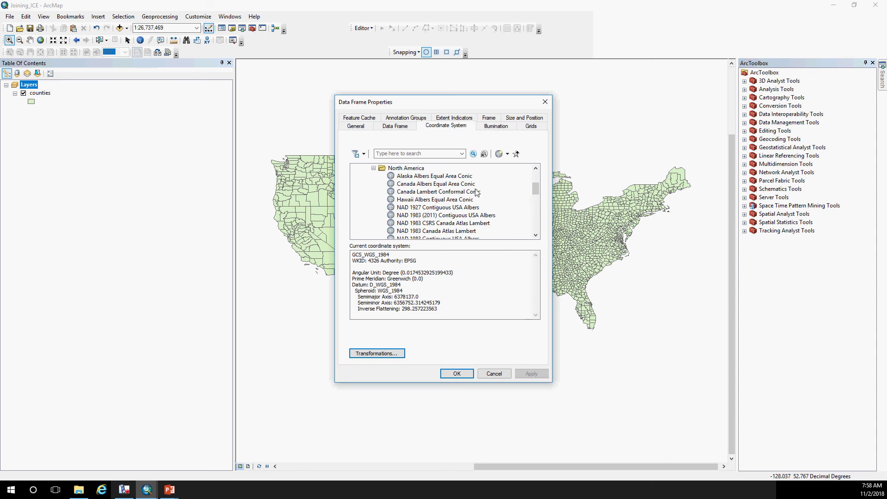
{"action": "scroll", "coordinate": [512, 210], "scroll_direction": "down", "scroll_amount": 1}
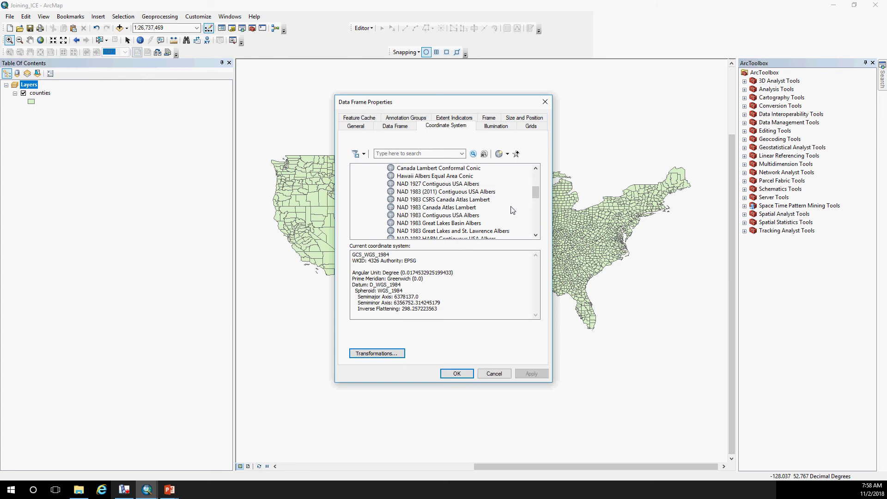
{"action": "scroll", "coordinate": [513, 210], "scroll_direction": "down", "scroll_amount": 1}
{"action": "scroll", "coordinate": [512, 210], "scroll_direction": "down", "scroll_amount": 2}
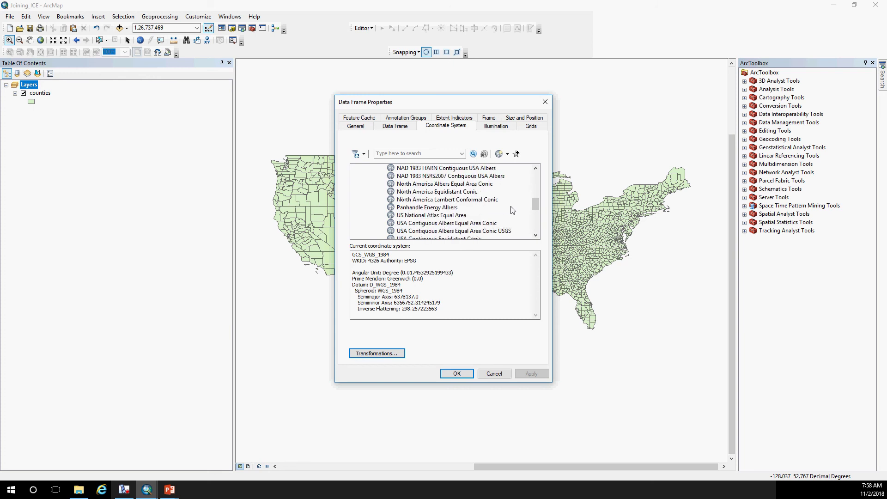
{"action": "left_click", "coordinate": [488, 185]}
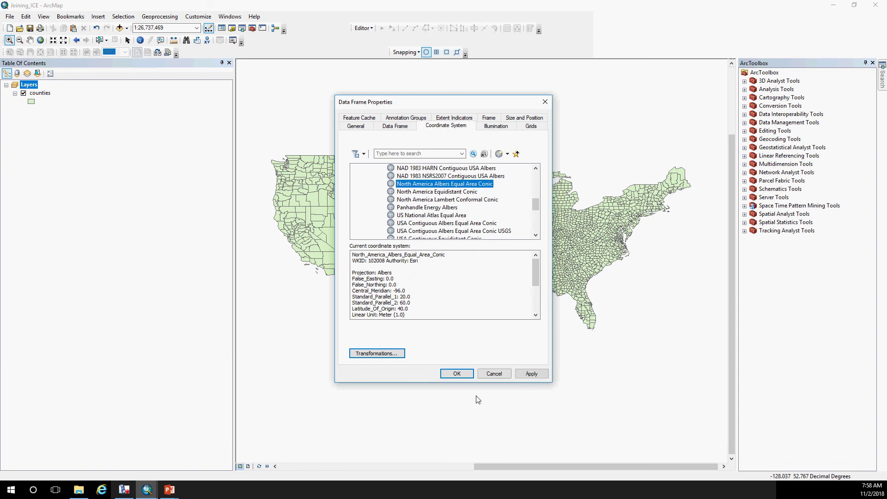
{"action": "left_click", "coordinate": [535, 375]}
{"action": "left_click", "coordinate": [375, 270]}
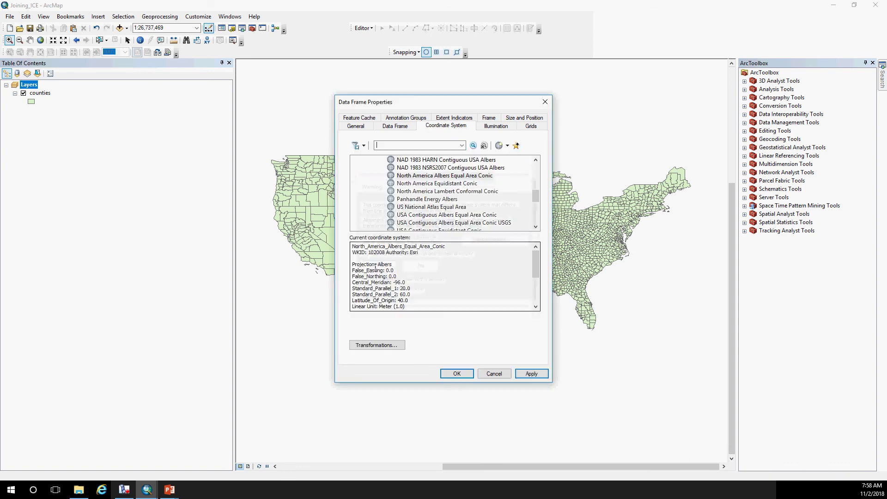
{"action": "left_click", "coordinate": [465, 377]}
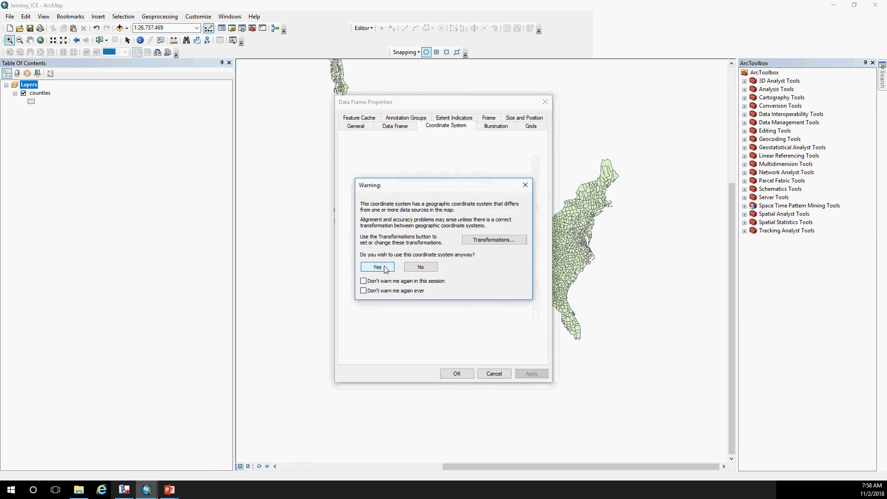
{"action": "left_click", "coordinate": [383, 267]}
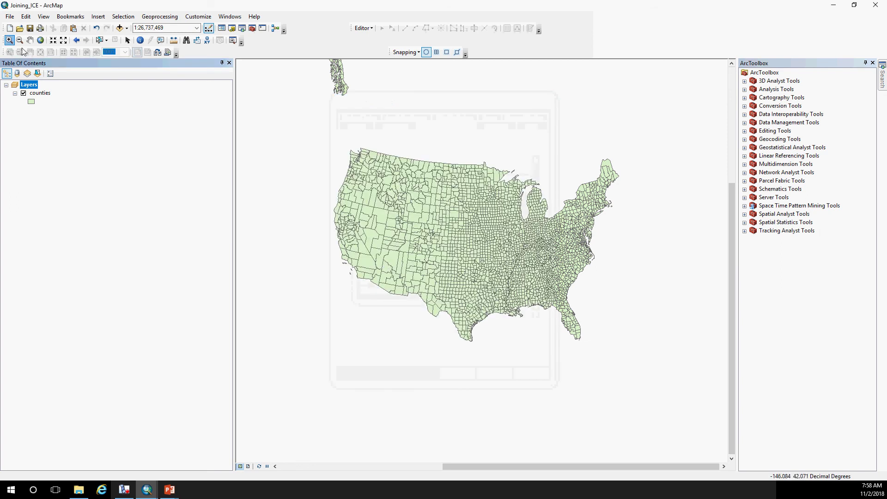
{"action": "left_click_drag", "start_coordinate": [318, 135], "coordinate": [641, 360]}
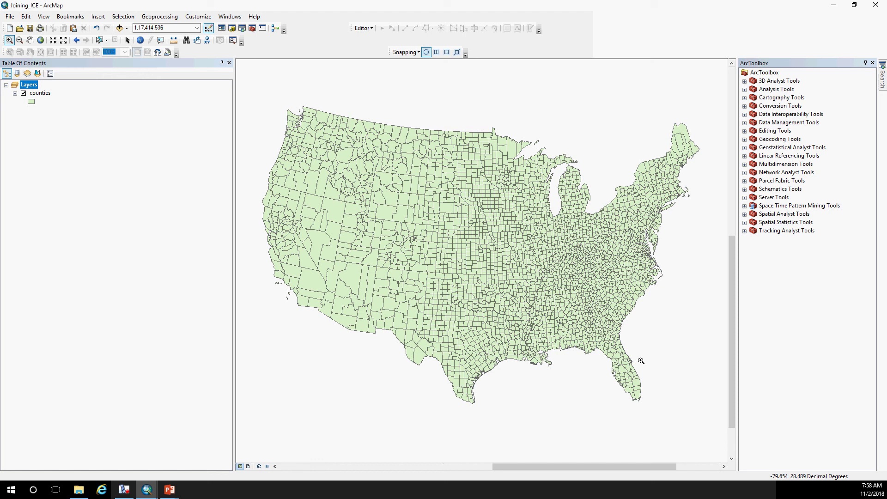
Step: Examine the demographic fields in the counties layer's attribute table, then close the table
{"action": "left_click", "coordinate": [45, 95]}
{"action": "right_click", "coordinate": [45, 96]}
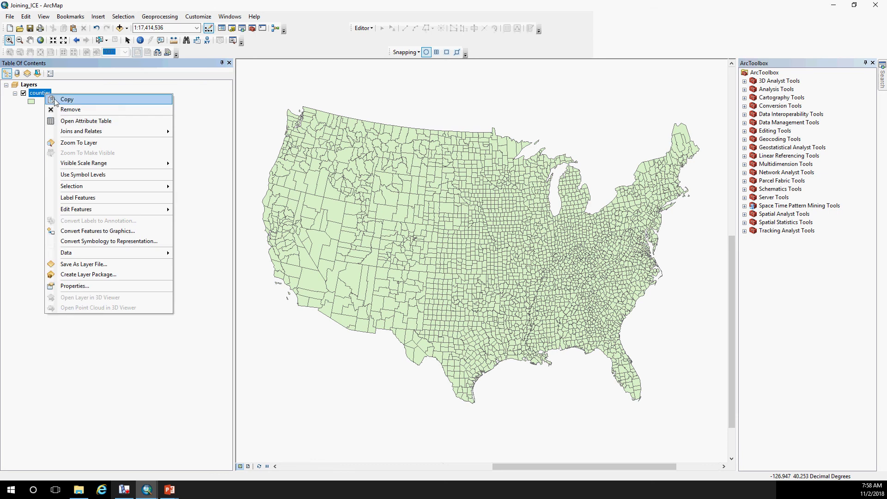
{"action": "left_click", "coordinate": [78, 121]}
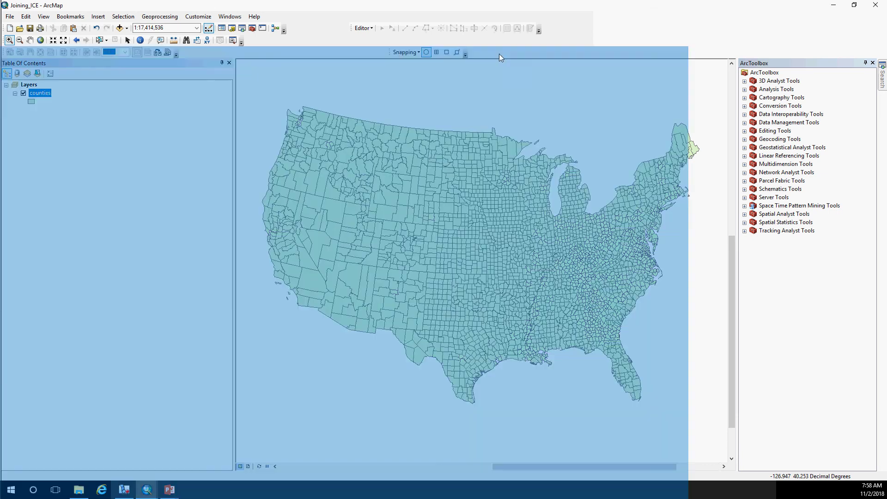
{"action": "left_click_drag", "start_coordinate": [499, 54], "coordinate": [672, 12]}
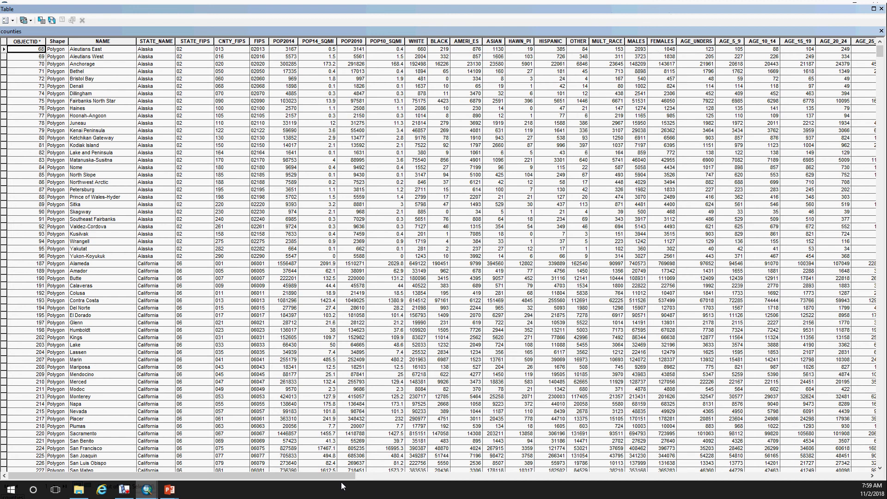
{"action": "left_click_drag", "start_coordinate": [342, 475], "coordinate": [472, 481]}
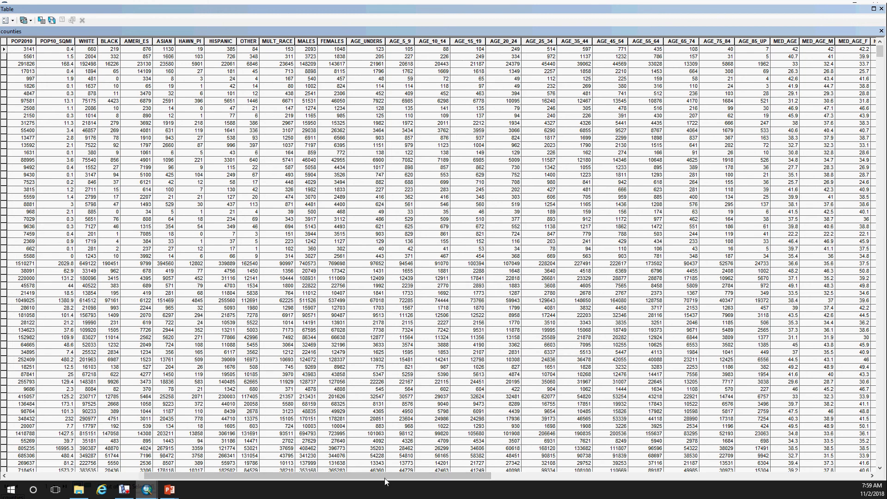
{"action": "left_click_drag", "start_coordinate": [387, 479], "coordinate": [217, 485]}
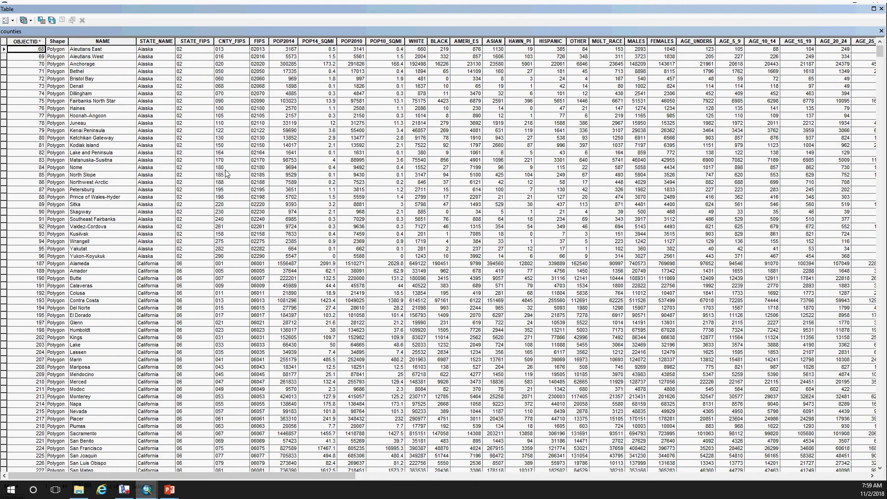
{"action": "left_click_drag", "start_coordinate": [456, 13], "coordinate": [825, 14]}
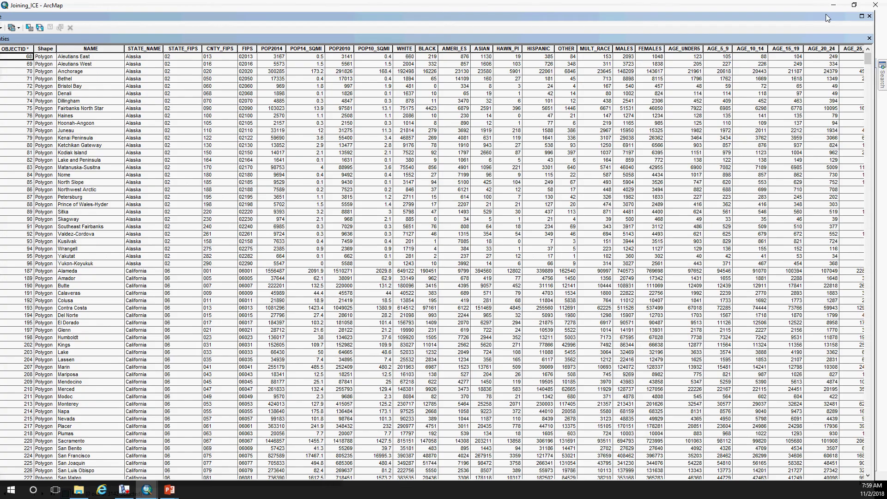
{"action": "left_click", "coordinate": [868, 16]}
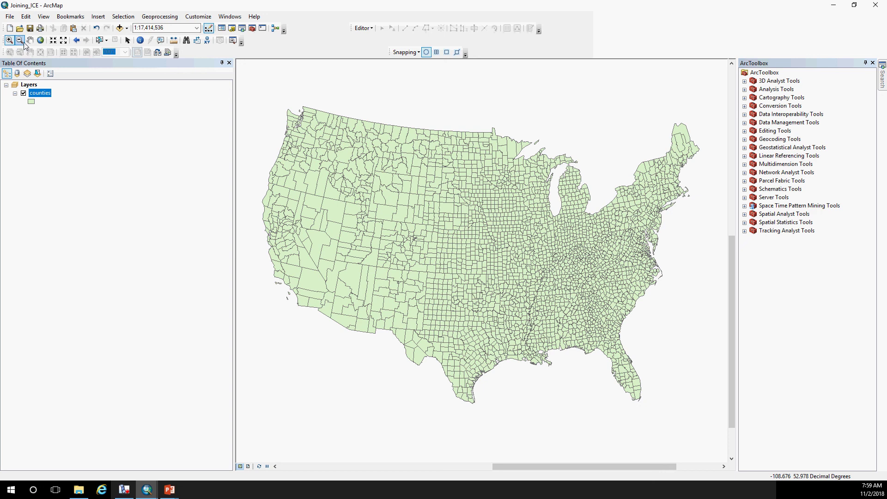
{"action": "left_click", "coordinate": [128, 40]}
{"action": "double_click", "coordinate": [32, 101]}
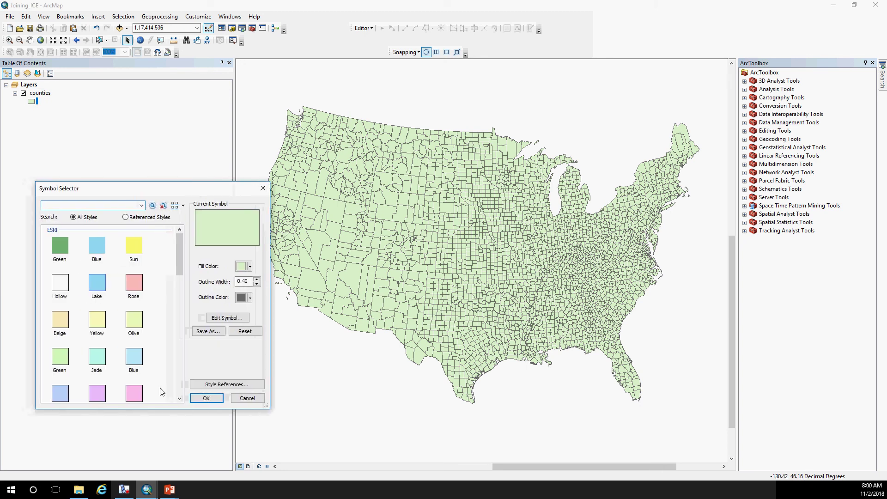
{"action": "left_click", "coordinate": [252, 400]}
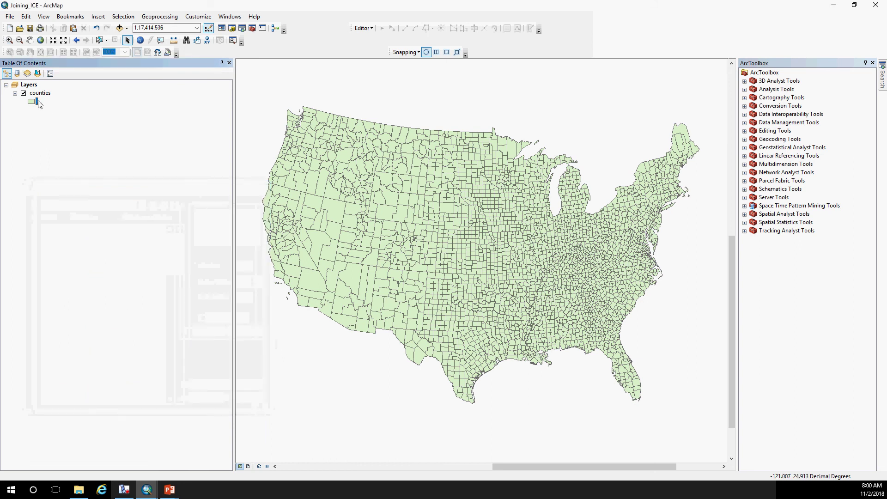
Step: Symbolize the counties layer by quantities with graduated colors, using BLACK as the value field
{"action": "left_click", "coordinate": [39, 94]}
{"action": "right_click", "coordinate": [40, 95]}
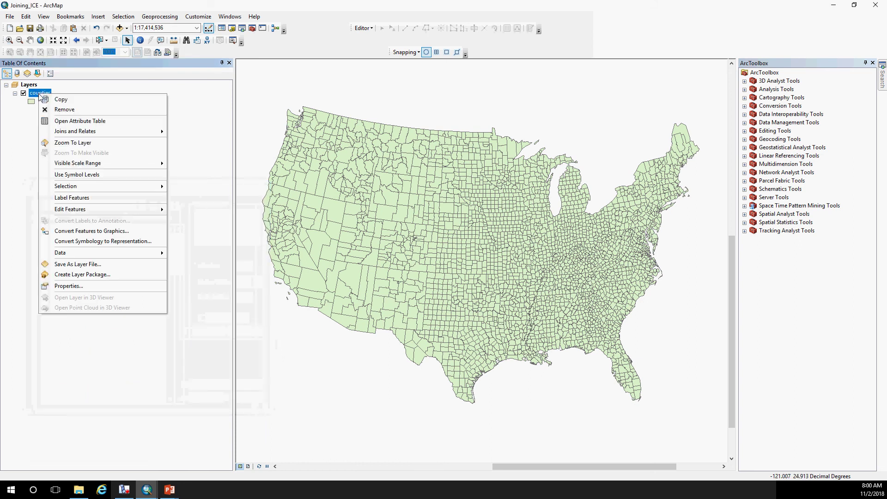
{"action": "left_click", "coordinate": [117, 287]}
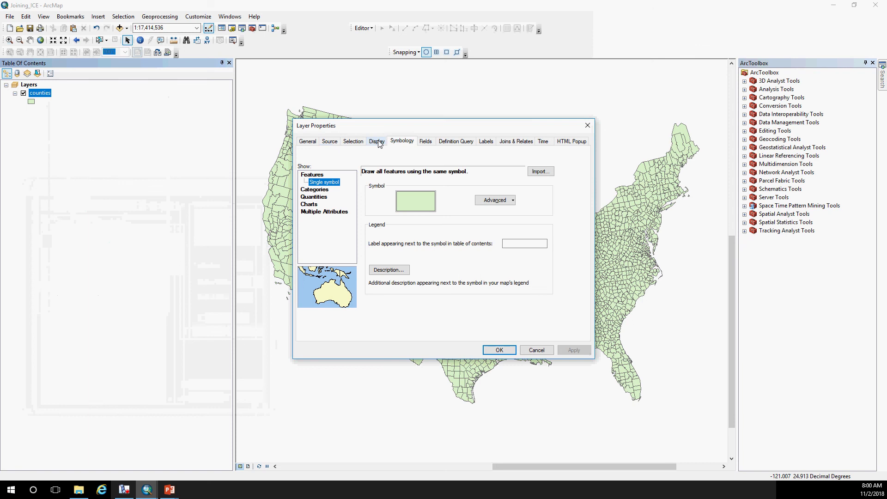
{"action": "left_click", "coordinate": [322, 190]}
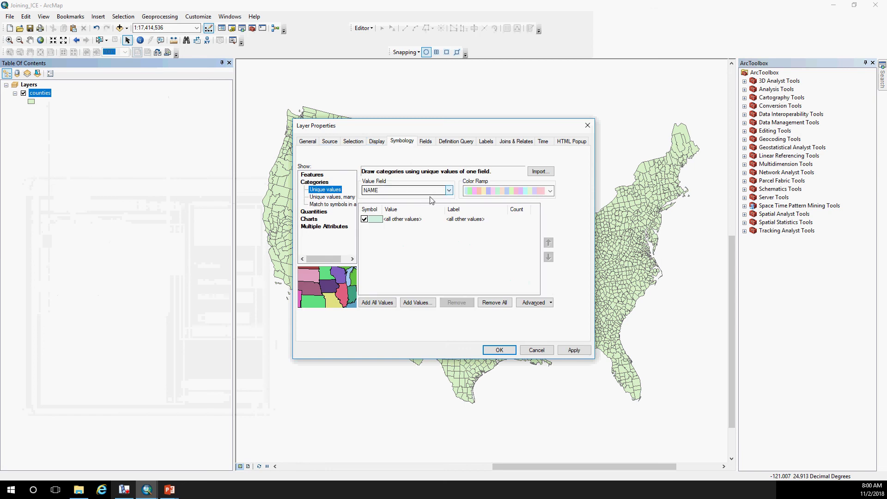
{"action": "left_click", "coordinate": [313, 211]}
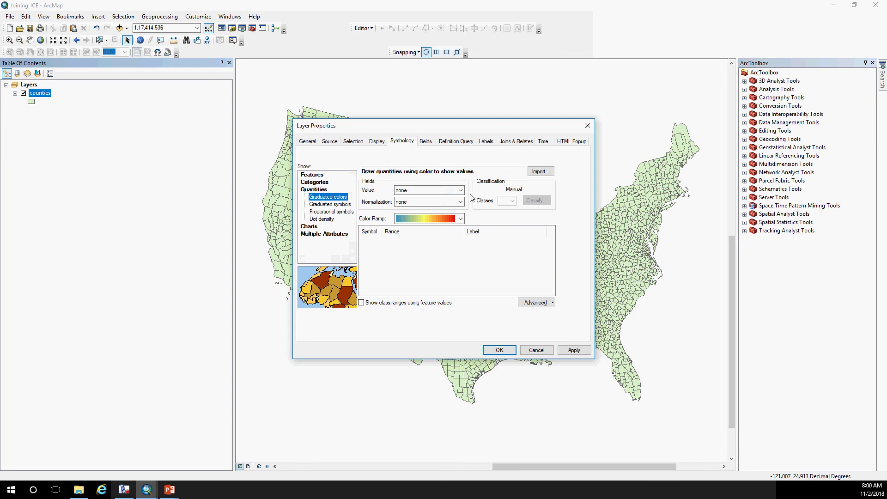
{"action": "left_click", "coordinate": [460, 191]}
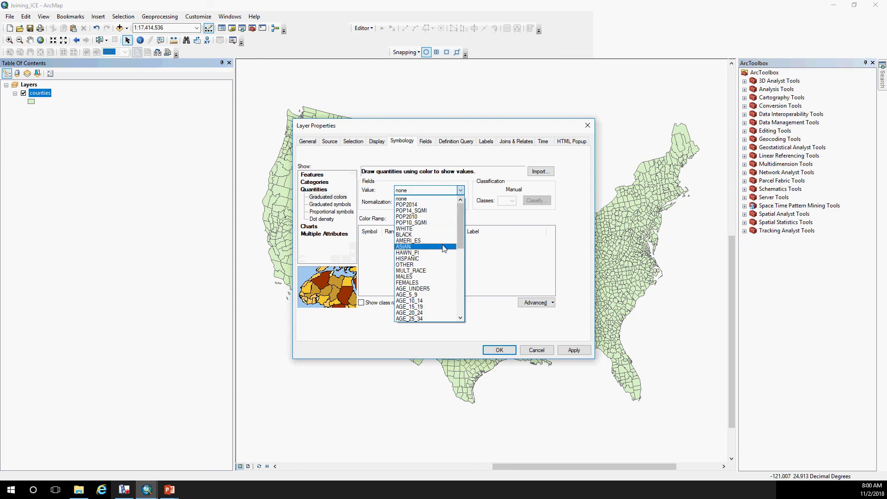
{"action": "left_click", "coordinate": [432, 236]}
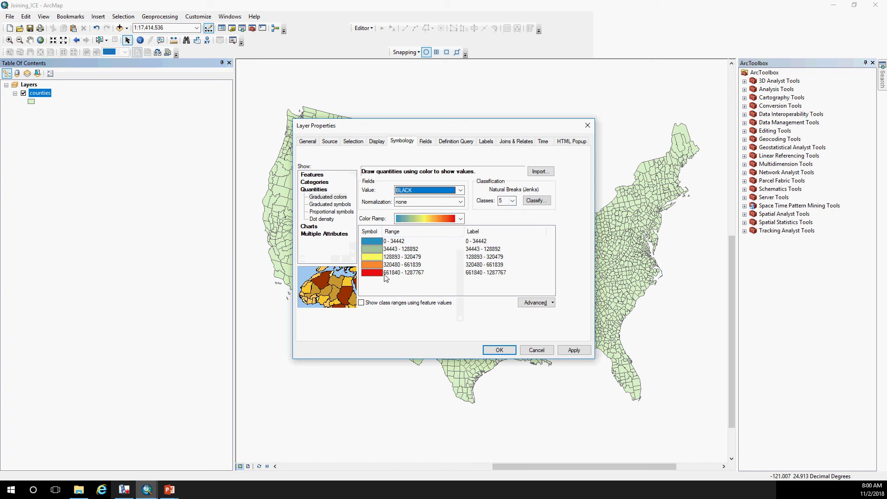
{"action": "left_click", "coordinate": [401, 241]}
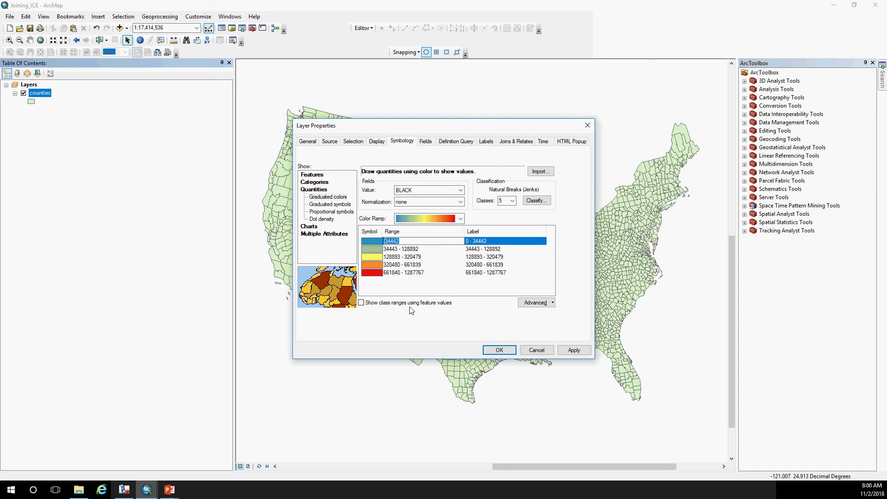
{"action": "left_click", "coordinate": [407, 329]}
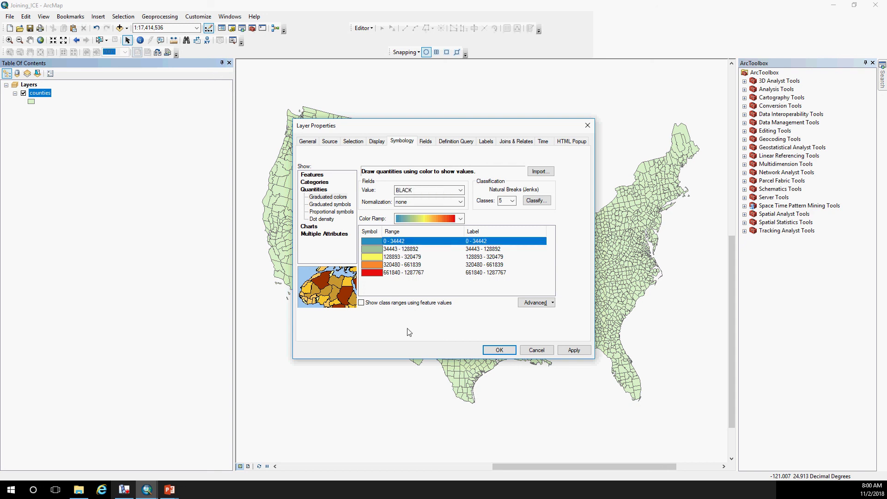
{"action": "left_click", "coordinate": [572, 352]}
{"action": "left_click", "coordinate": [508, 352]}
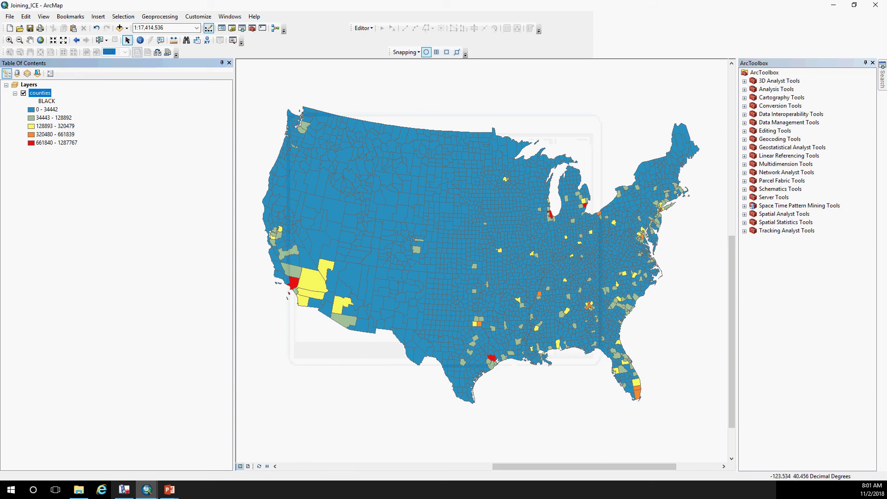
Step: Apply the red-yellow-green color ramp to the counties classes and flip the symbols so the highest range is red
{"action": "right_click", "coordinate": [40, 98]}
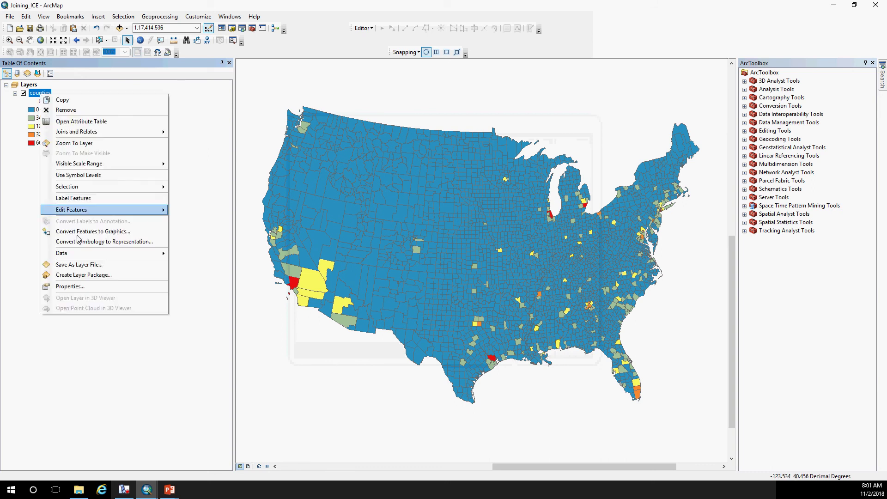
{"action": "left_click", "coordinate": [90, 287]}
{"action": "left_click", "coordinate": [460, 219]}
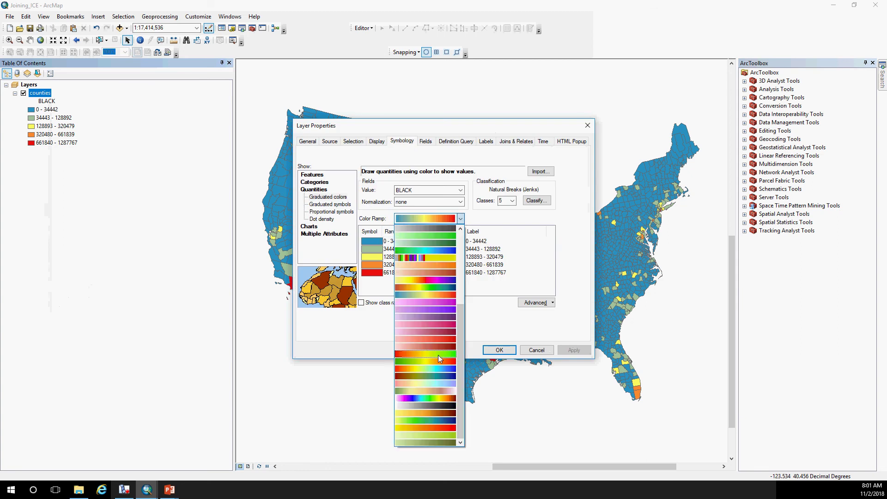
{"action": "left_click", "coordinate": [438, 354]}
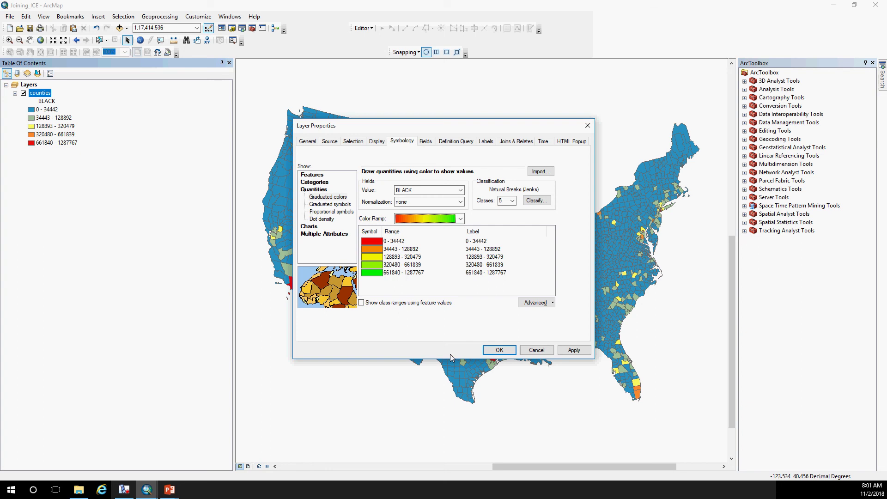
{"action": "left_click", "coordinate": [375, 231]}
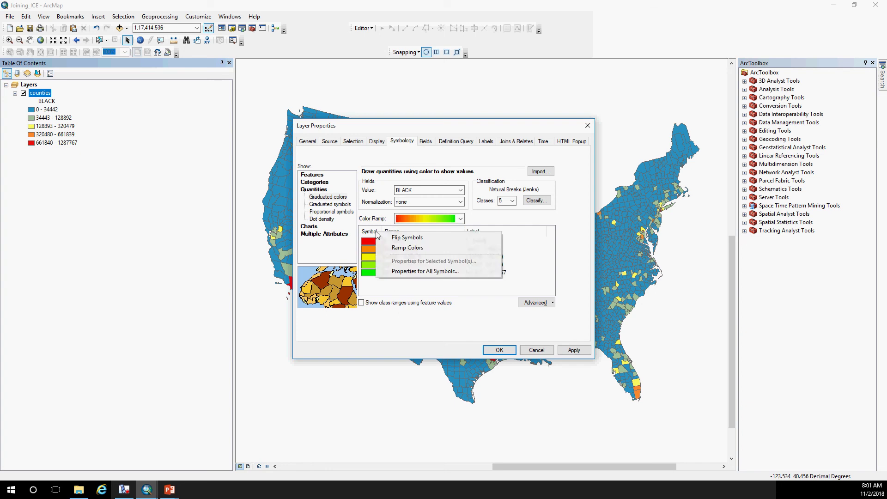
{"action": "left_click", "coordinate": [402, 238]}
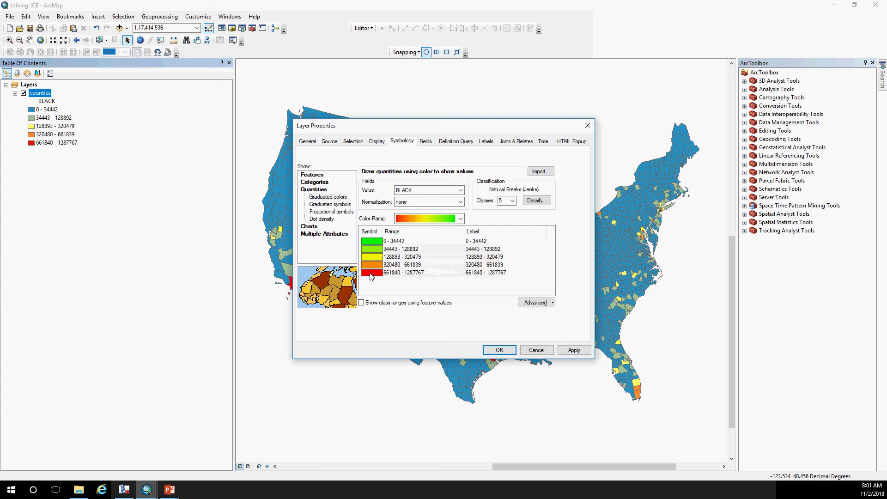
{"action": "left_click", "coordinate": [586, 354]}
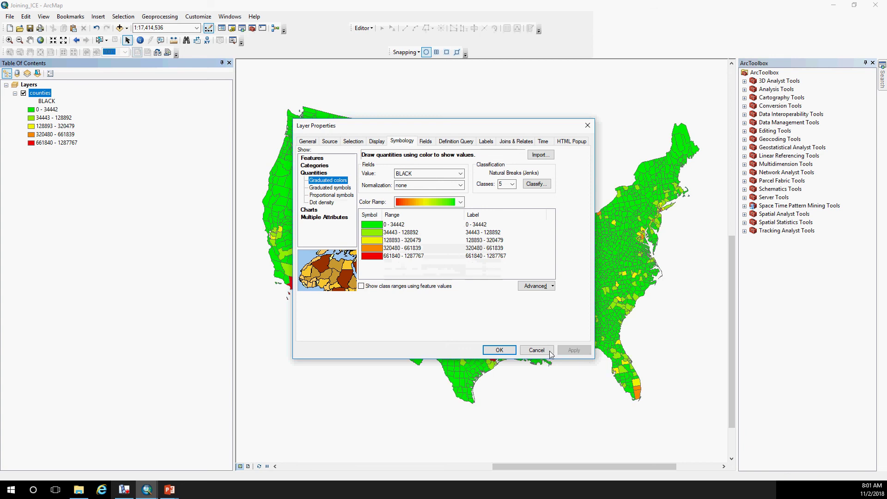
{"action": "left_click", "coordinate": [500, 351]}
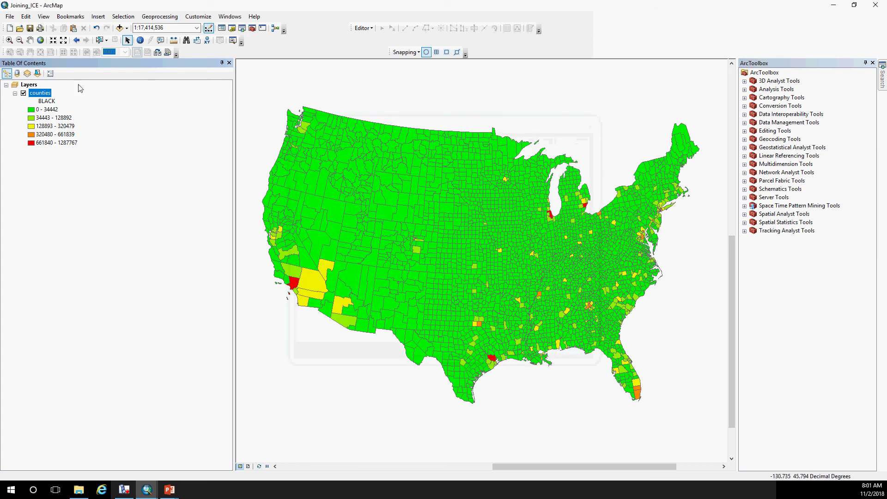
Step: Apply the red-yellow-blue color ramp to the counties classes and flip the symbols so the highest range is red
{"action": "right_click", "coordinate": [46, 94]}
{"action": "left_click", "coordinate": [90, 286]}
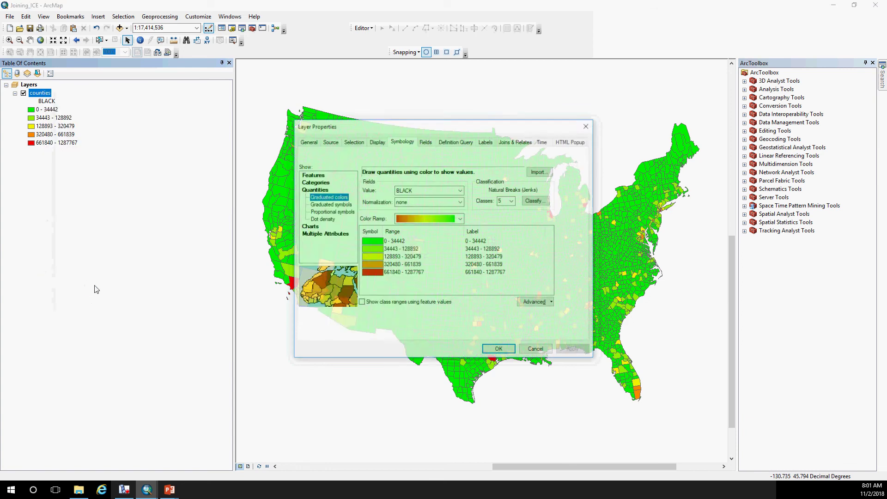
{"action": "left_click", "coordinate": [461, 219]}
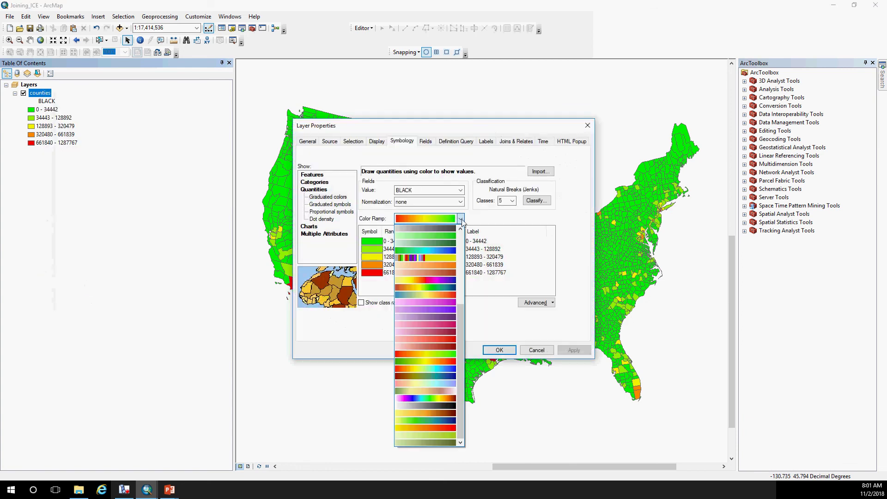
{"action": "left_click", "coordinate": [445, 369]}
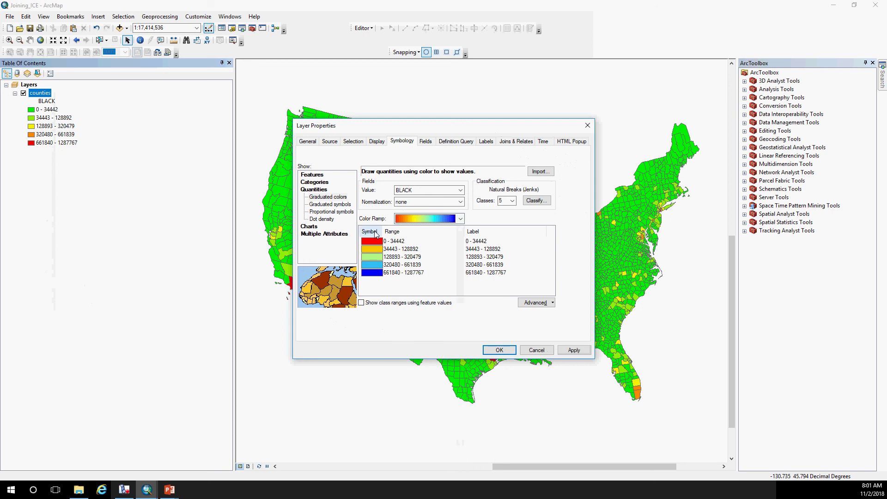
{"action": "left_click", "coordinate": [375, 232]}
{"action": "left_click", "coordinate": [393, 238]}
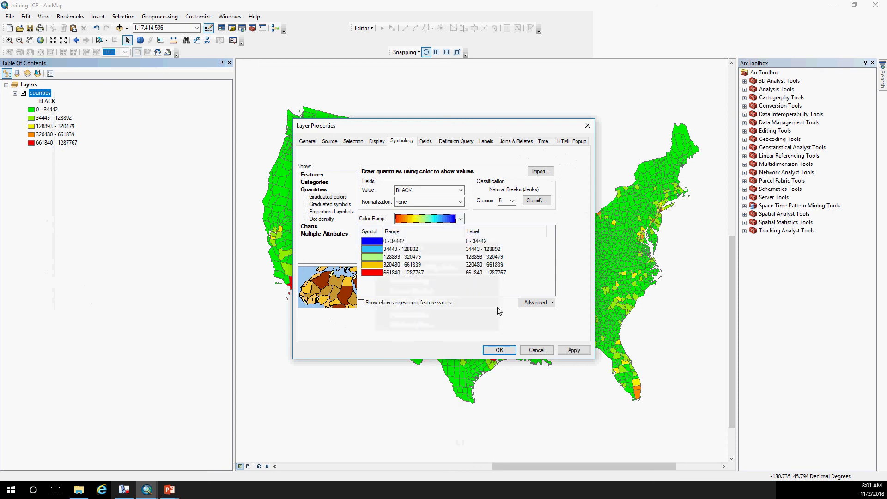
{"action": "left_click", "coordinate": [573, 350]}
{"action": "left_click", "coordinate": [499, 350]}
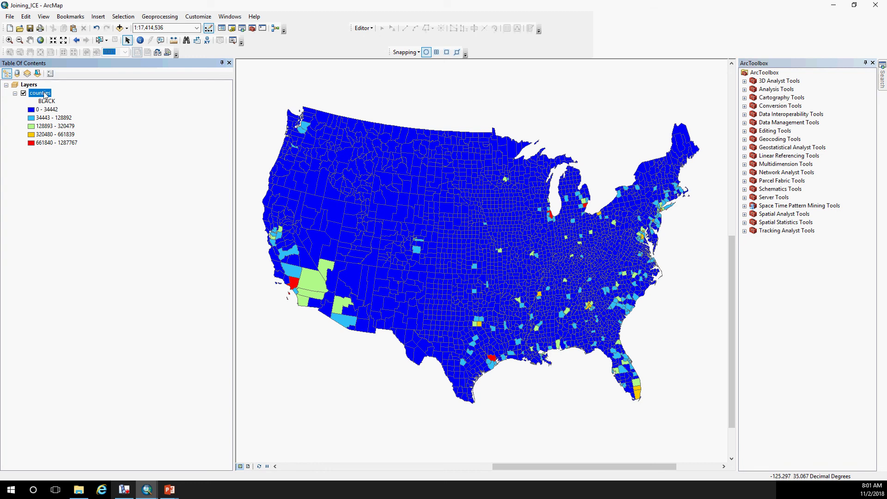
Step: Reclassify the counties layer's BLACK values with the Quantile method and apply it to the map
{"action": "right_click", "coordinate": [45, 95]}
{"action": "left_click", "coordinate": [98, 285]}
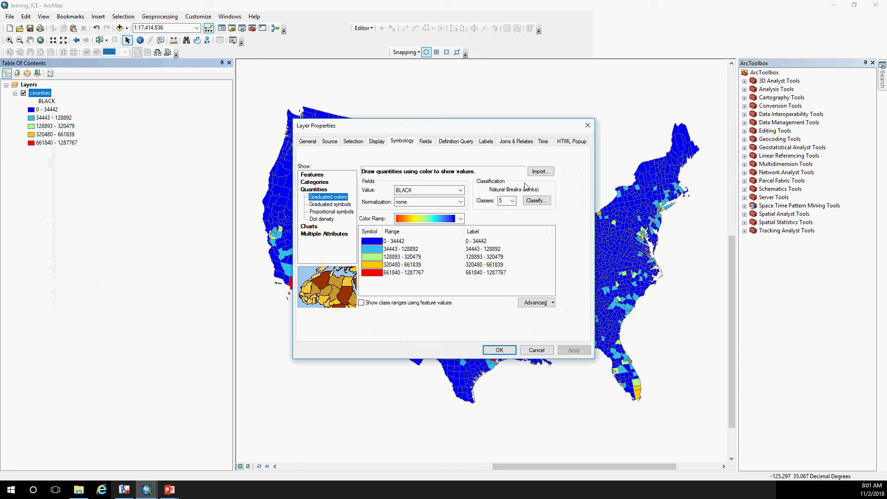
{"action": "left_click", "coordinate": [545, 205]}
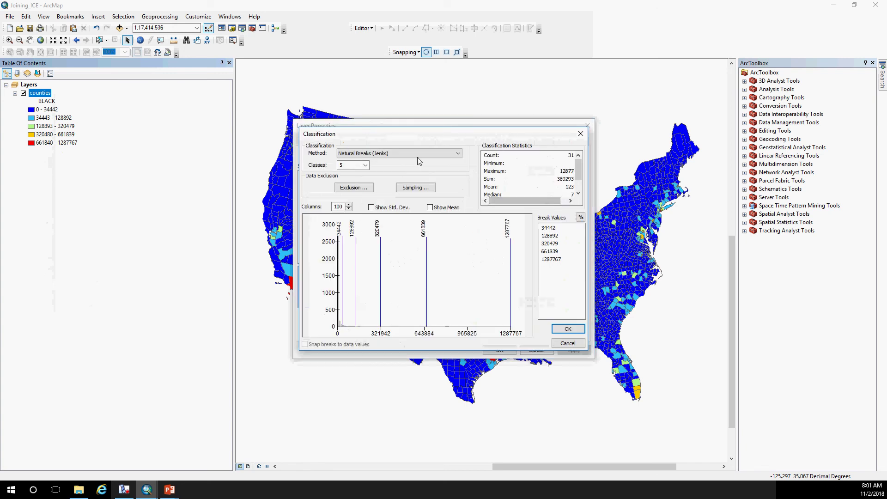
{"action": "left_click", "coordinate": [404, 153]}
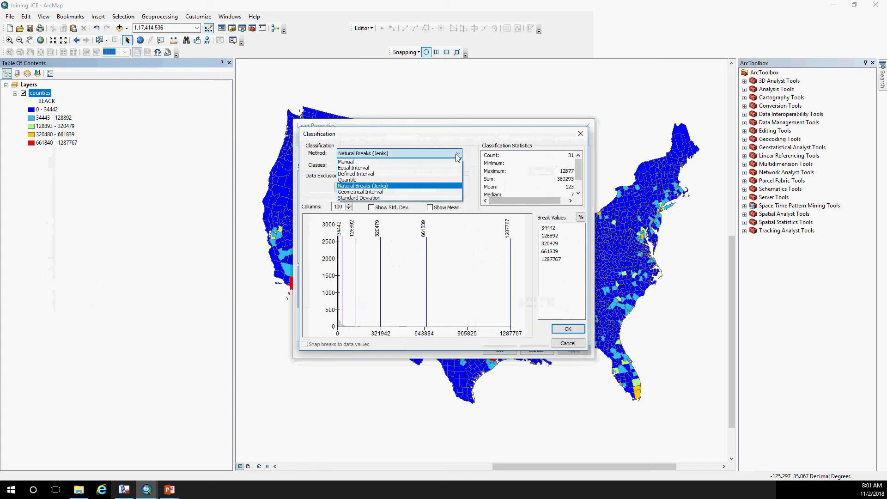
{"action": "left_click", "coordinate": [364, 180]}
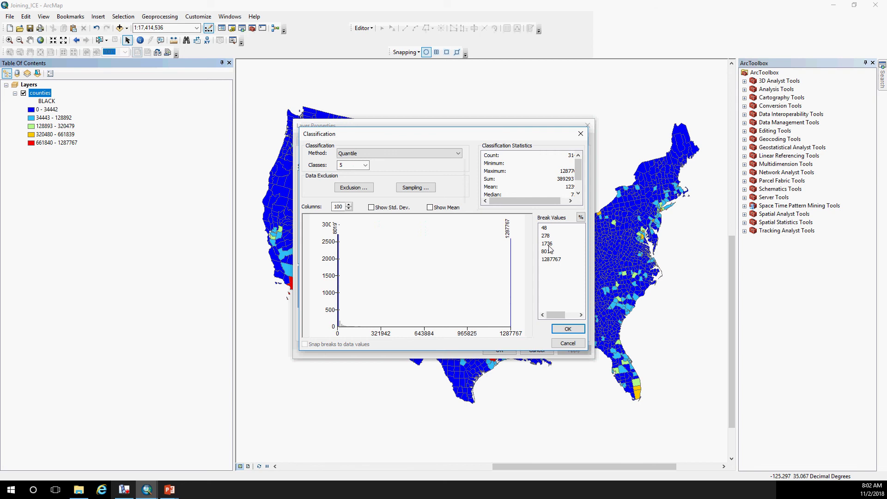
{"action": "left_click", "coordinate": [566, 329]}
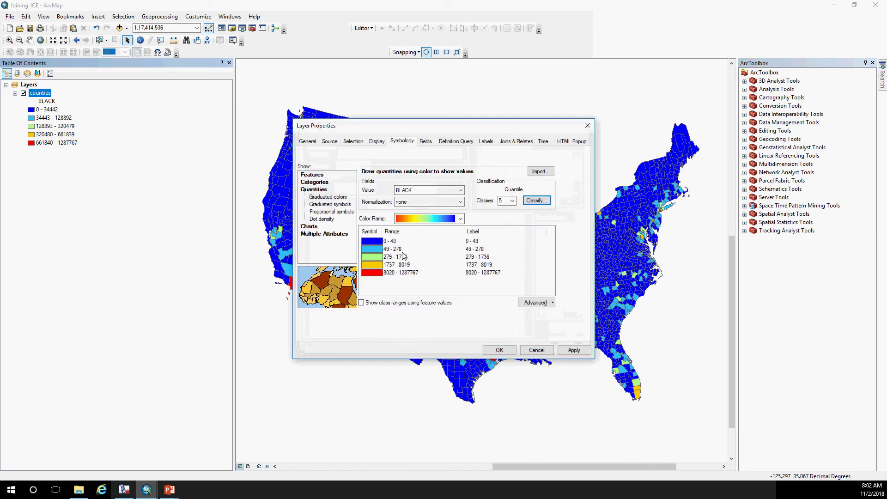
{"action": "left_click", "coordinate": [574, 350]}
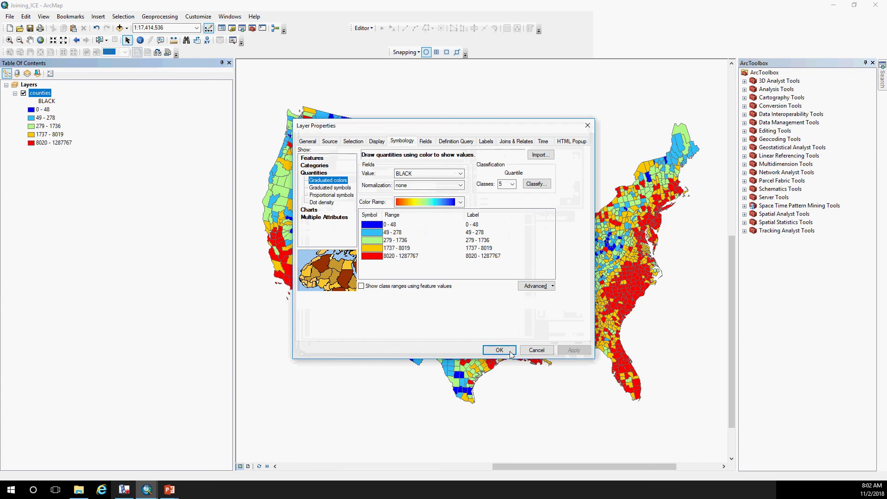
{"action": "left_click", "coordinate": [499, 350]}
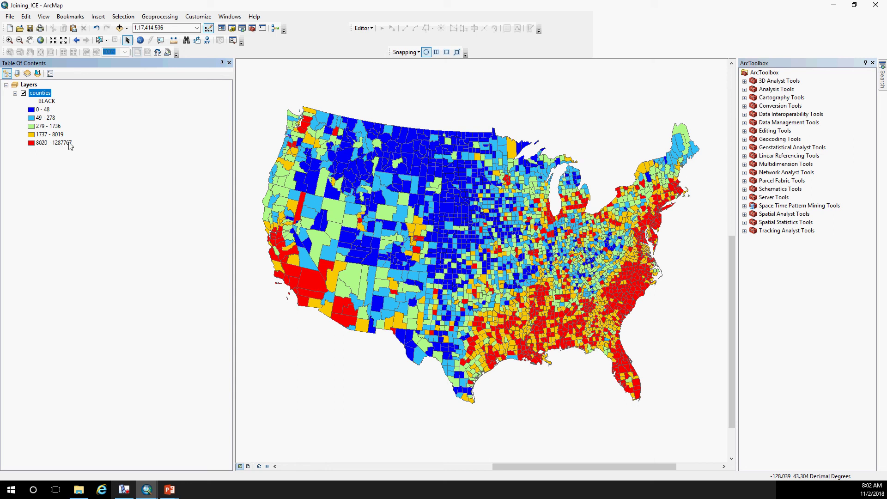
Step: Change the counties layer's classification method to Equal Interval and apply it to the map
{"action": "right_click", "coordinate": [37, 92]}
{"action": "left_click", "coordinate": [90, 283]}
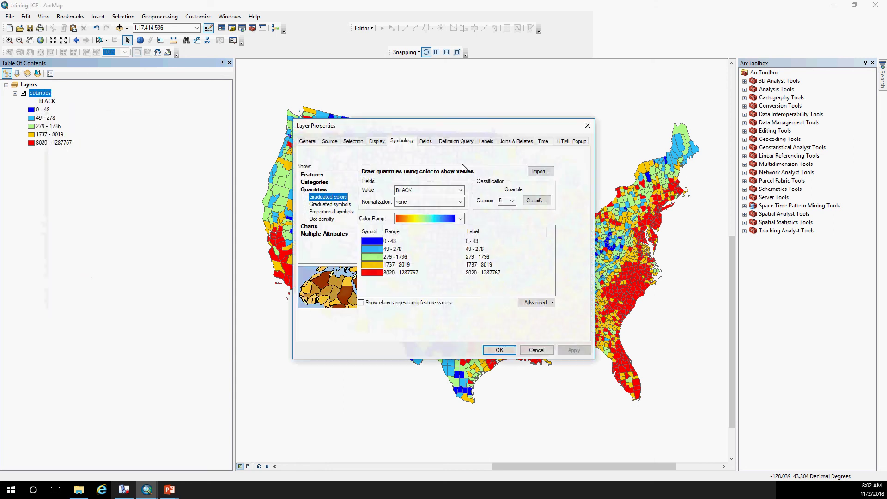
{"action": "left_click", "coordinate": [536, 201]}
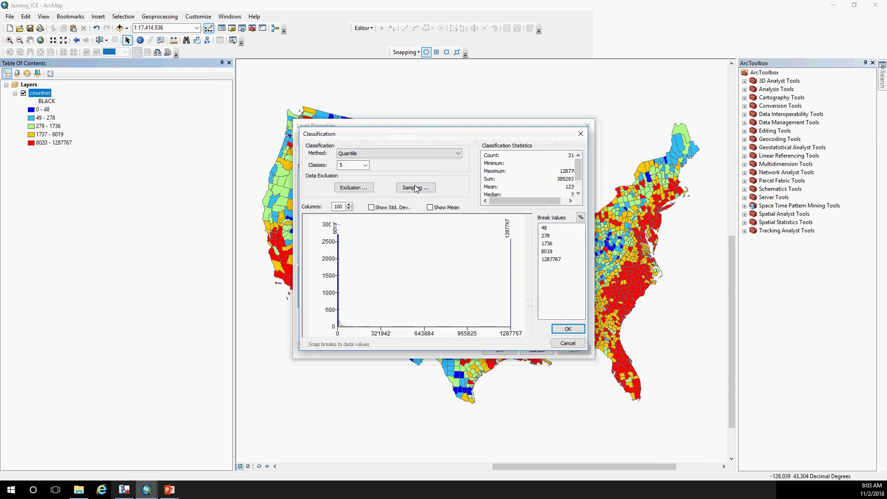
{"action": "left_click", "coordinate": [387, 154]}
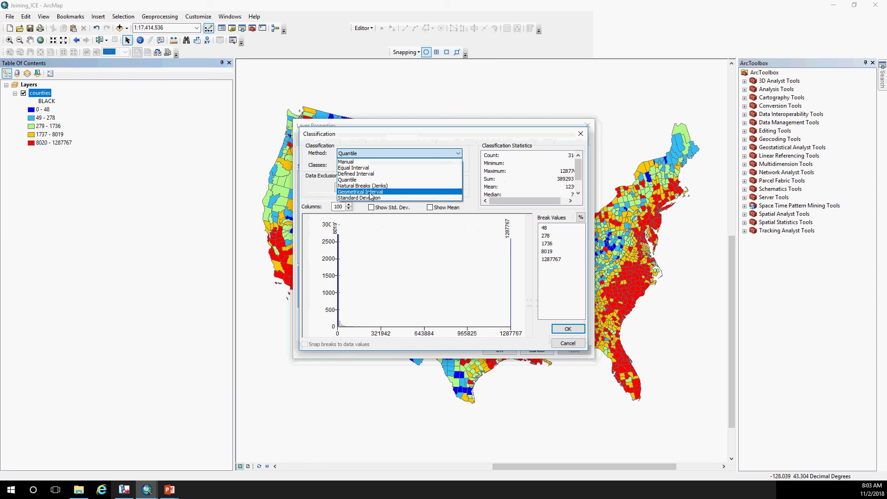
{"action": "left_click", "coordinate": [354, 168]}
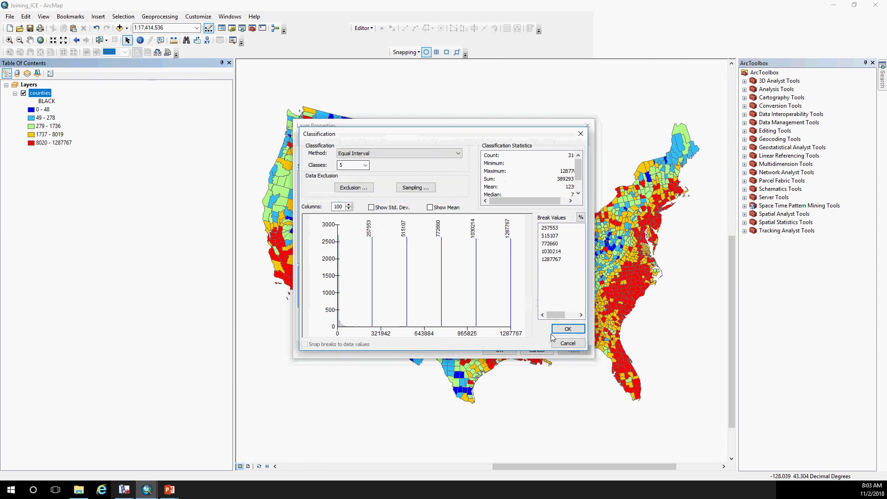
{"action": "left_click", "coordinate": [568, 328]}
{"action": "left_click", "coordinate": [570, 350]}
{"action": "left_click", "coordinate": [499, 350]}
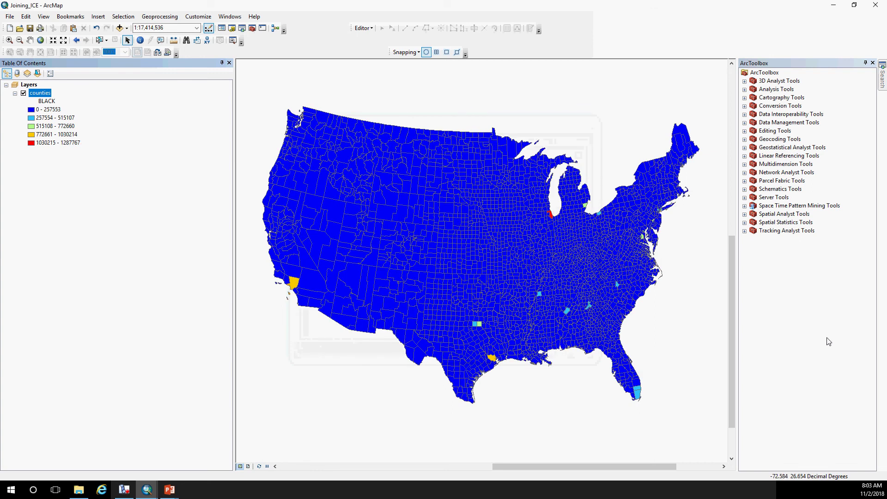
Step: Reclassify the counties layer with Natural Breaks (Jenks) into 7 classes and apply it to the map
{"action": "right_click", "coordinate": [42, 96]}
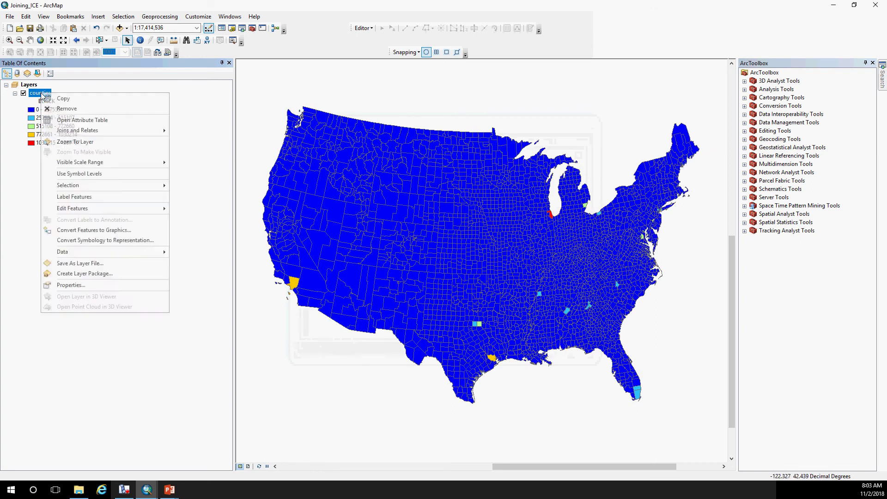
{"action": "left_click", "coordinate": [98, 288]}
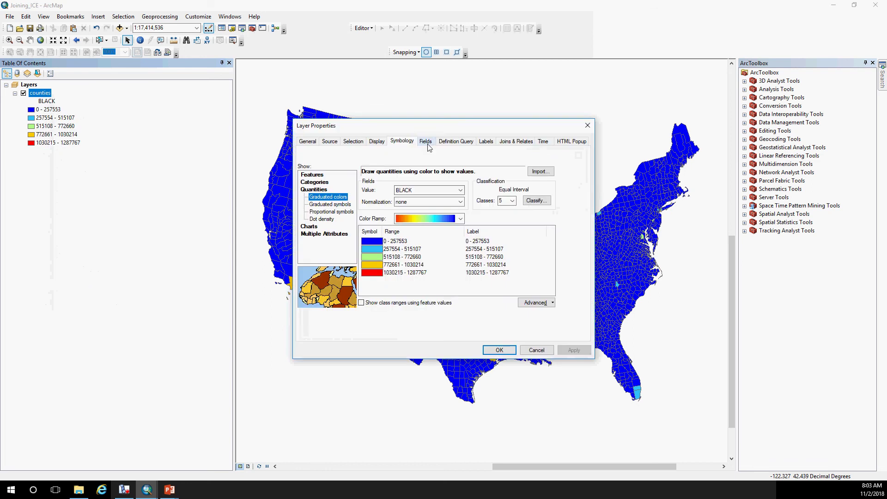
{"action": "left_click", "coordinate": [527, 204]}
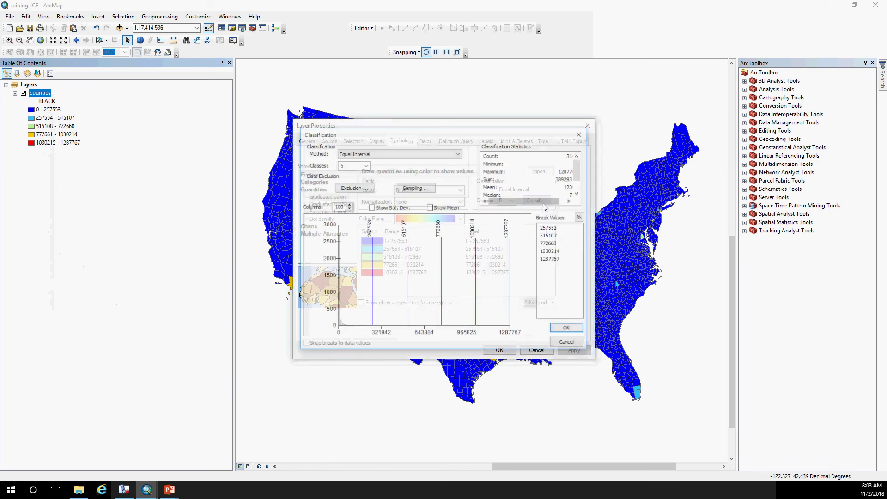
{"action": "left_click", "coordinate": [437, 159]}
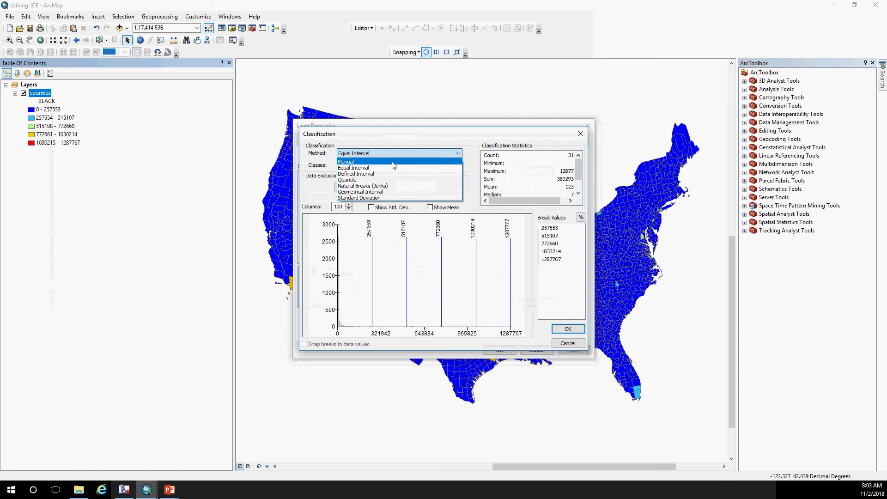
{"action": "left_click", "coordinate": [374, 186]}
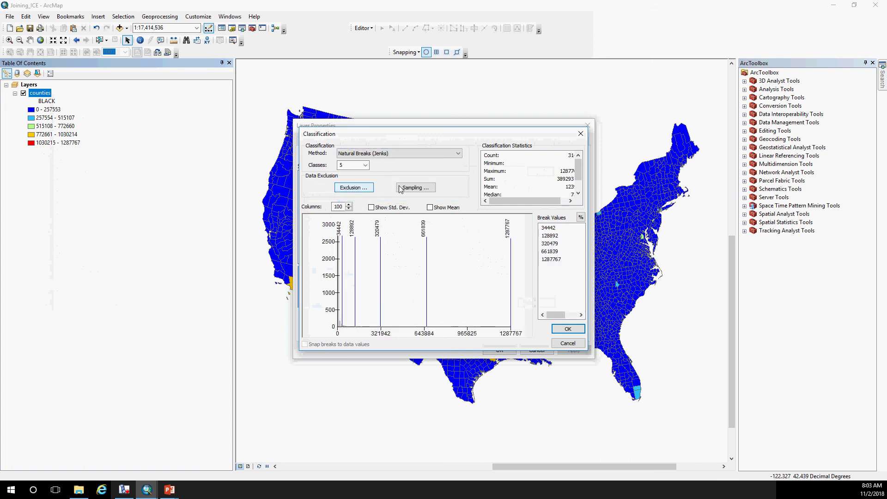
{"action": "left_click", "coordinate": [365, 166]}
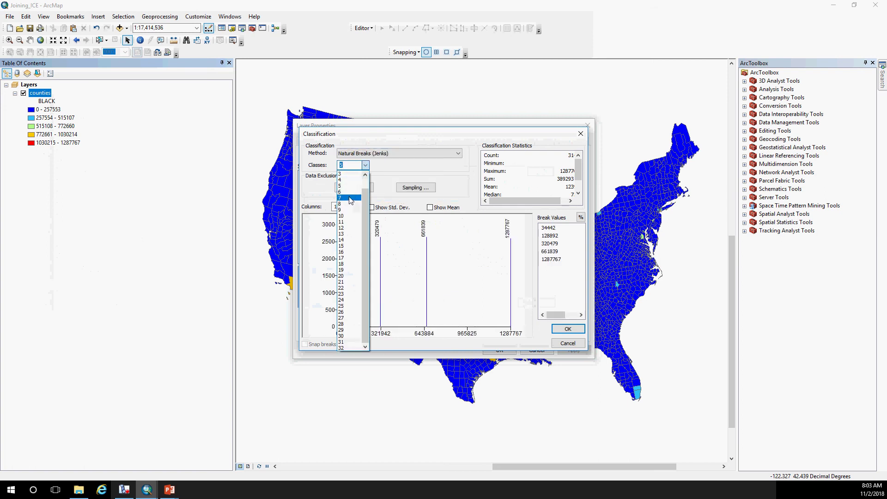
{"action": "left_click", "coordinate": [352, 197]}
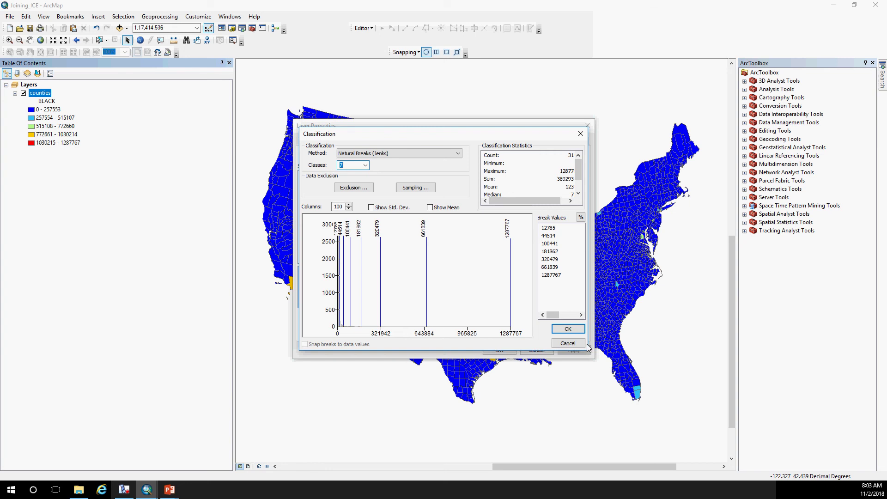
{"action": "left_click", "coordinate": [568, 328]}
{"action": "left_click", "coordinate": [582, 352]}
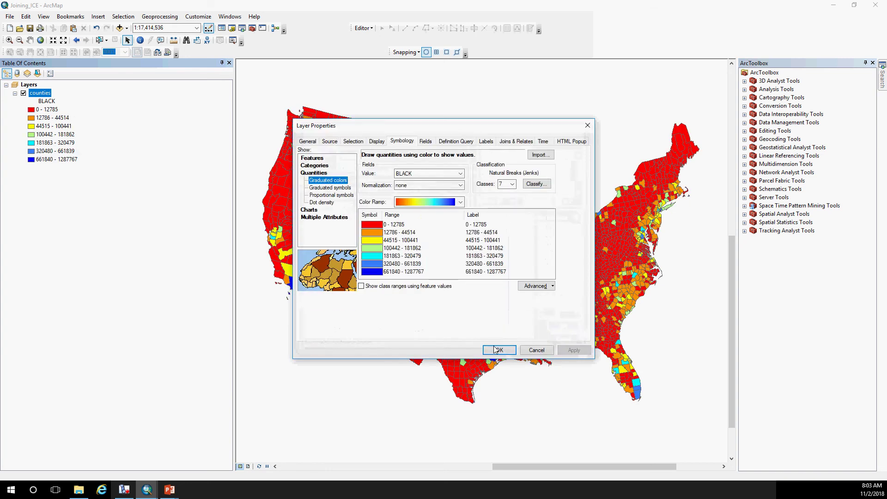
{"action": "left_click", "coordinate": [500, 351]}
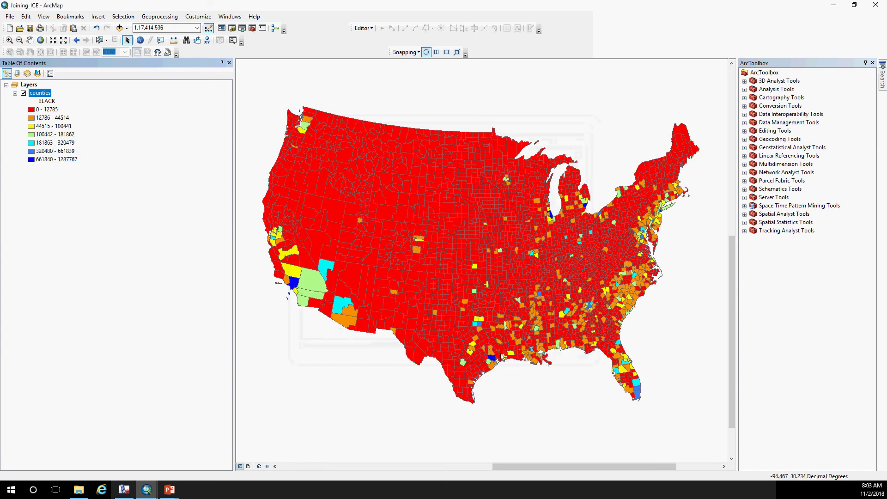
Step: Flip the symbols of the seven counties classes so the lowest range is blue and the highest red
{"action": "right_click", "coordinate": [43, 95]}
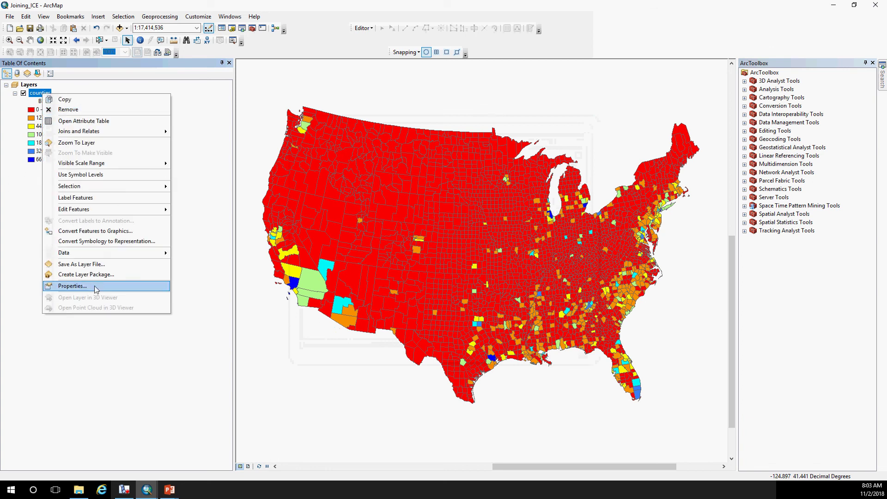
{"action": "left_click", "coordinate": [72, 285]}
{"action": "right_click", "coordinate": [372, 233]}
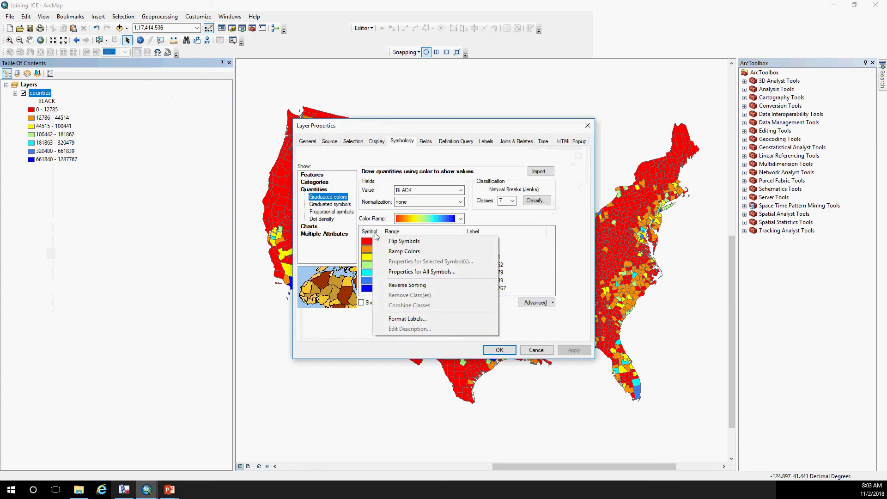
{"action": "left_click", "coordinate": [397, 240]}
{"action": "left_click", "coordinate": [574, 349]}
{"action": "left_click", "coordinate": [499, 349]}
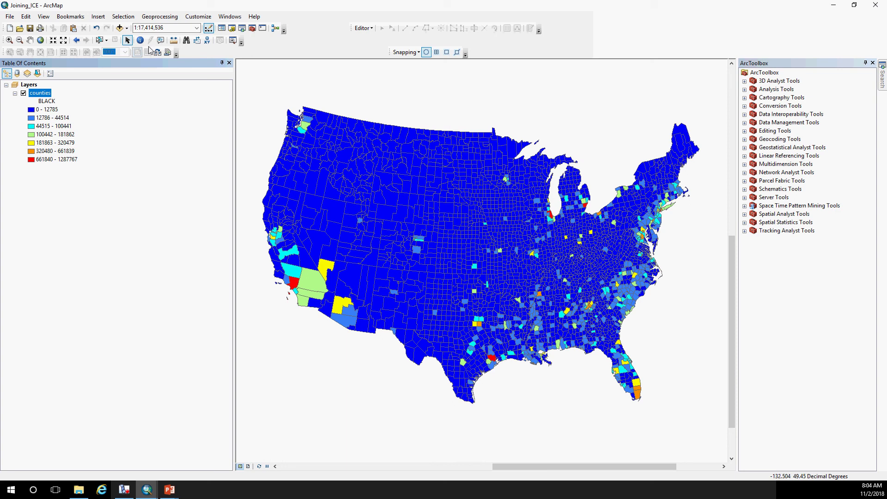
Step: Normalize the counties layer's BLACK values by POP2014 and flip the symbols so the highest ratios are red
{"action": "right_click", "coordinate": [40, 94]}
{"action": "left_click", "coordinate": [112, 287]}
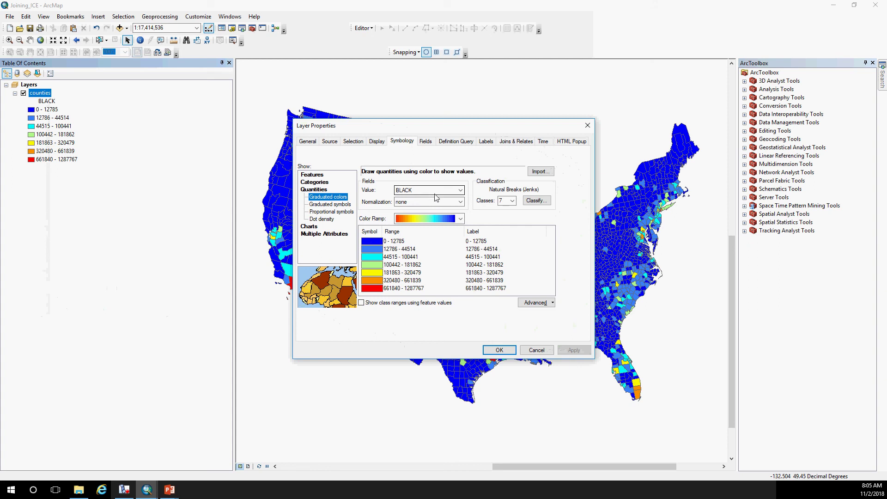
{"action": "left_click", "coordinate": [460, 202]}
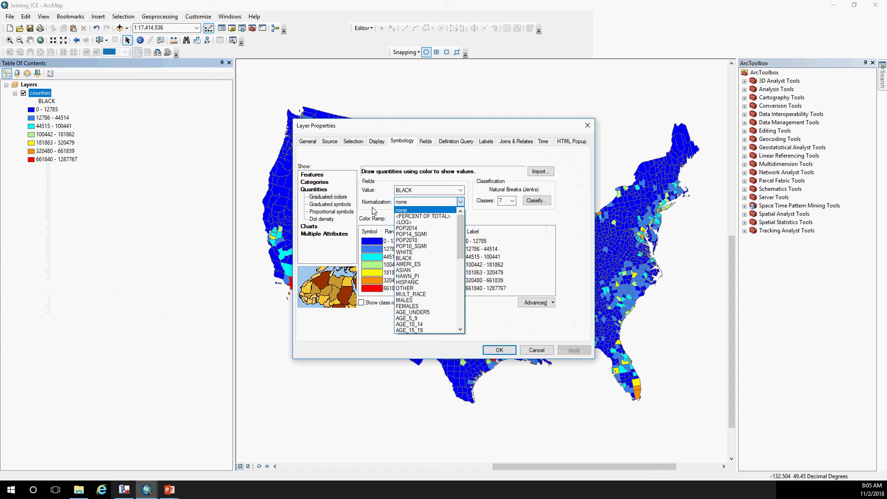
{"action": "left_click", "coordinate": [425, 228]}
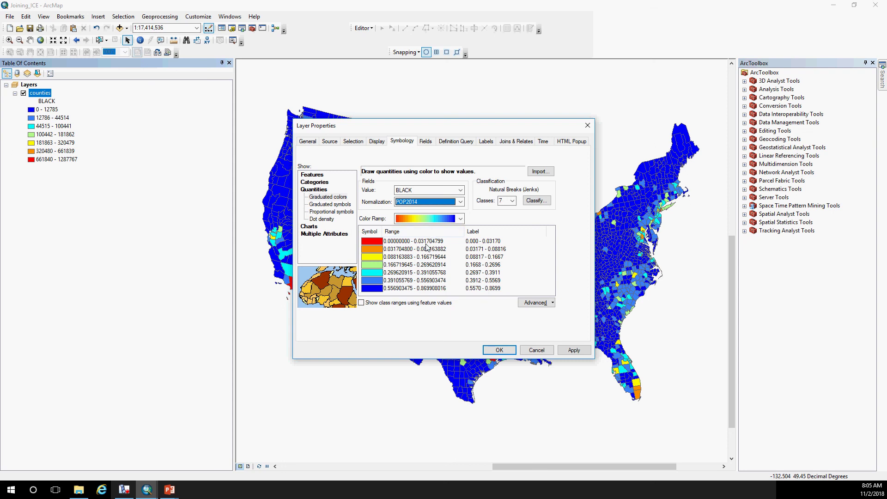
{"action": "right_click", "coordinate": [378, 232]}
{"action": "left_click", "coordinate": [400, 238]}
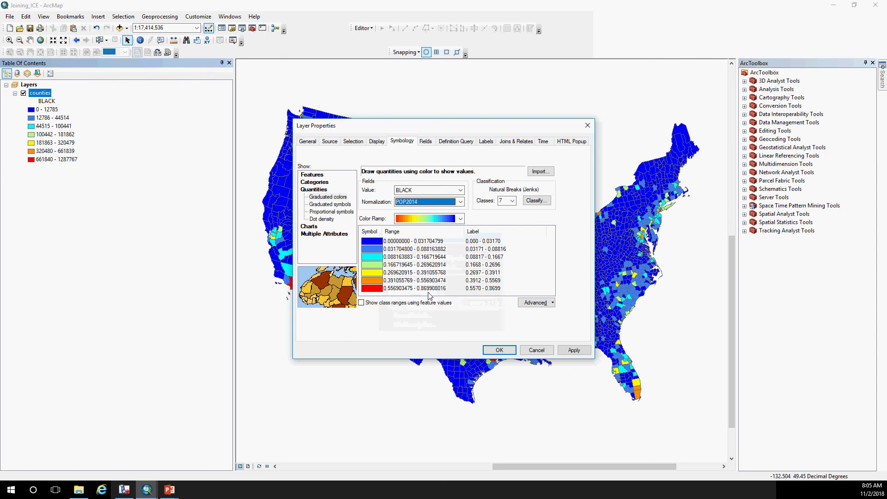
{"action": "left_click", "coordinate": [577, 351]}
{"action": "left_click", "coordinate": [501, 350]}
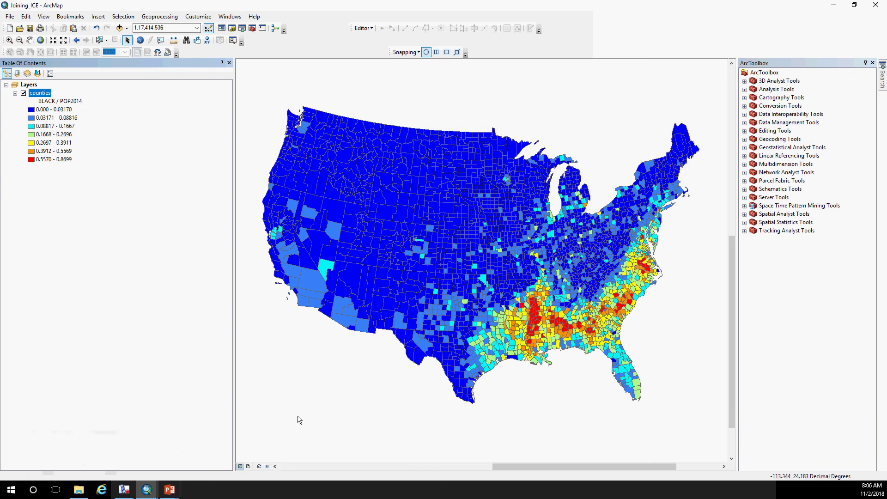
Step: Switch to the PowerPoint slide show and advance to the Reclassify in-class exercise slide
{"action": "left_click", "coordinate": [169, 490]}
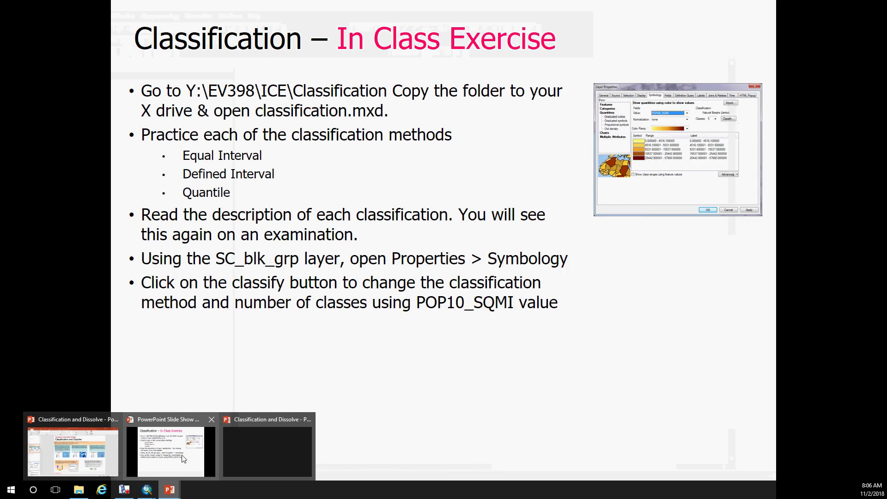
{"action": "left_click", "coordinate": [171, 450]}
{"action": "left_click", "coordinate": [355, 403]}
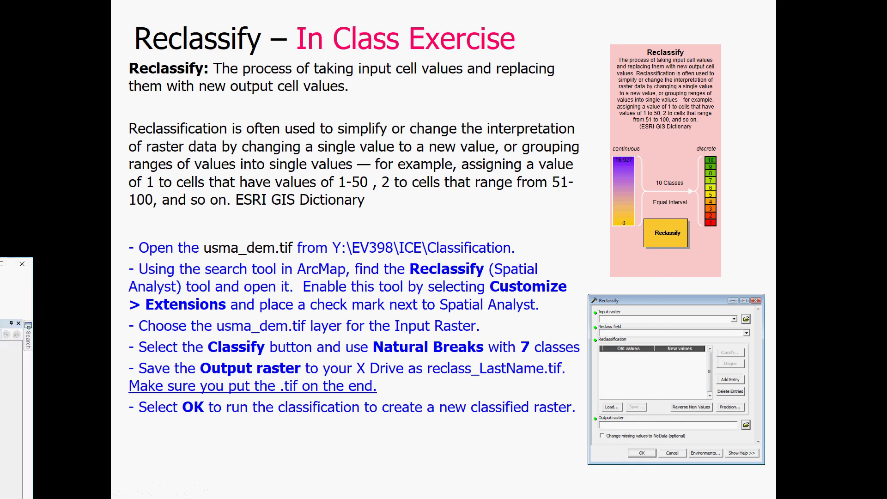
Step: Switch to the Raster_Classification map in ArcMap, bringing its window onto the main display and maximizing it
{"action": "left_click_drag", "start_coordinate": [0, 263], "coordinate": [484, 22]}
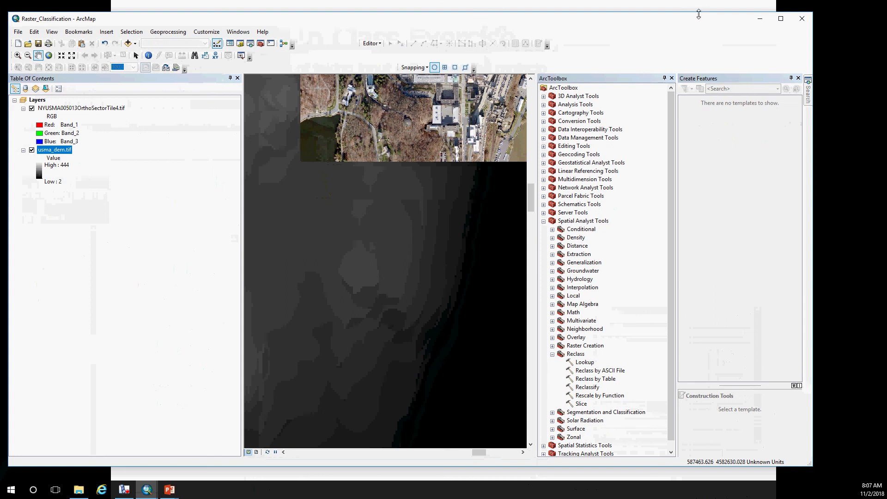
{"action": "left_click", "coordinate": [780, 18]}
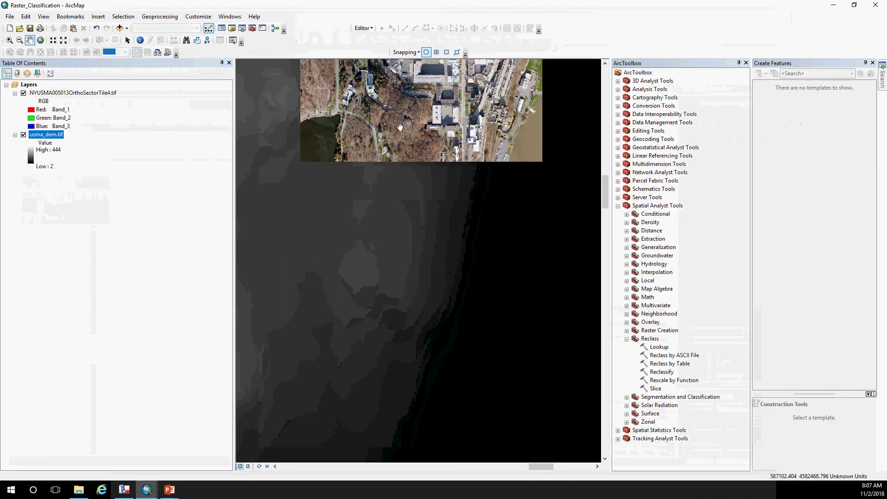
{"action": "left_click_drag", "start_coordinate": [401, 127], "coordinate": [402, 267]}
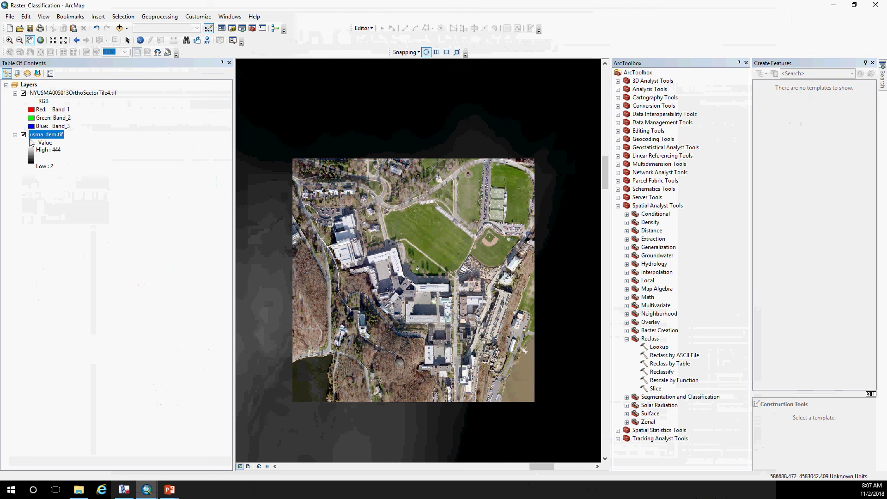
Step: Turn off the NYUSMA005013OrthoSectorTile4.tif layer and close the Create Features pane
{"action": "left_click", "coordinate": [23, 94]}
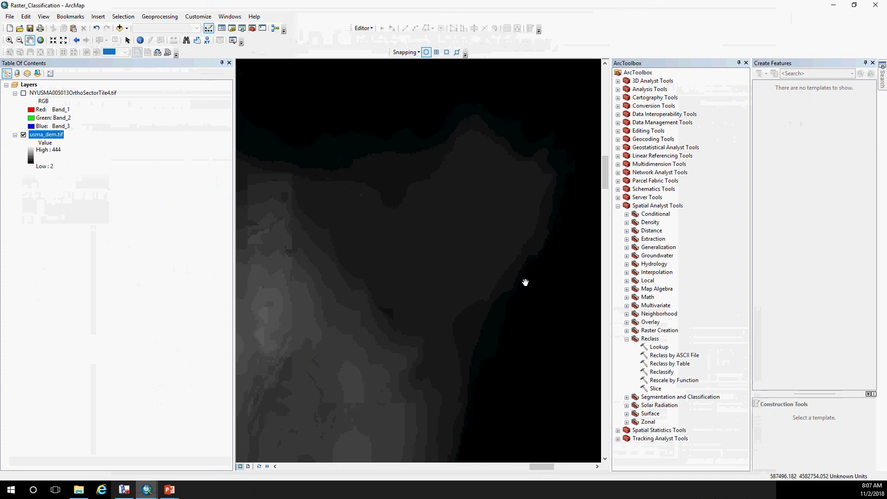
{"action": "left_click", "coordinate": [23, 93]}
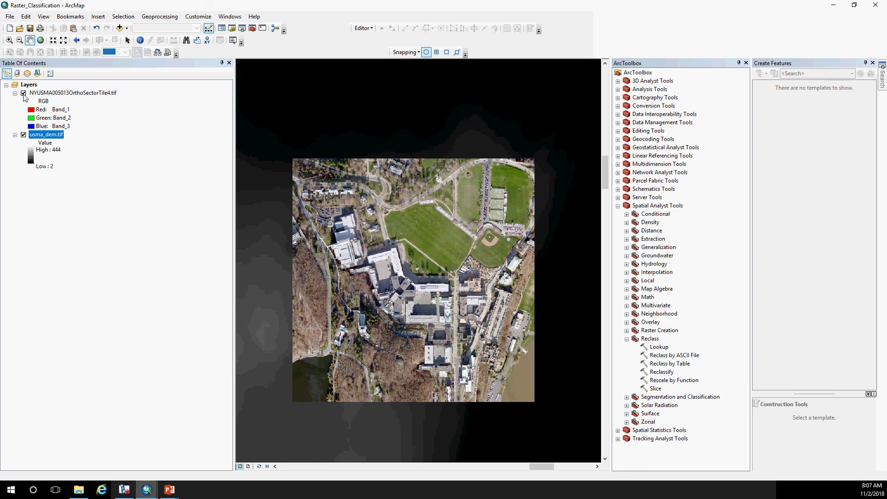
{"action": "left_click", "coordinate": [23, 93]}
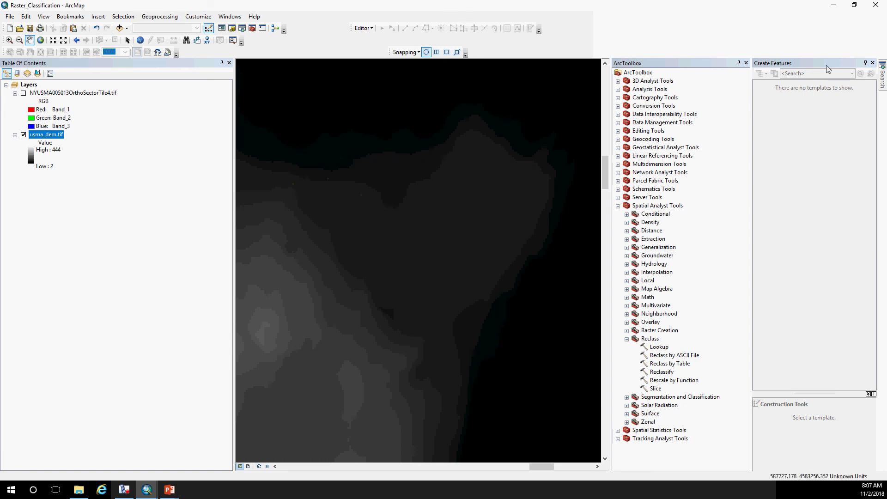
{"action": "left_click", "coordinate": [873, 64]}
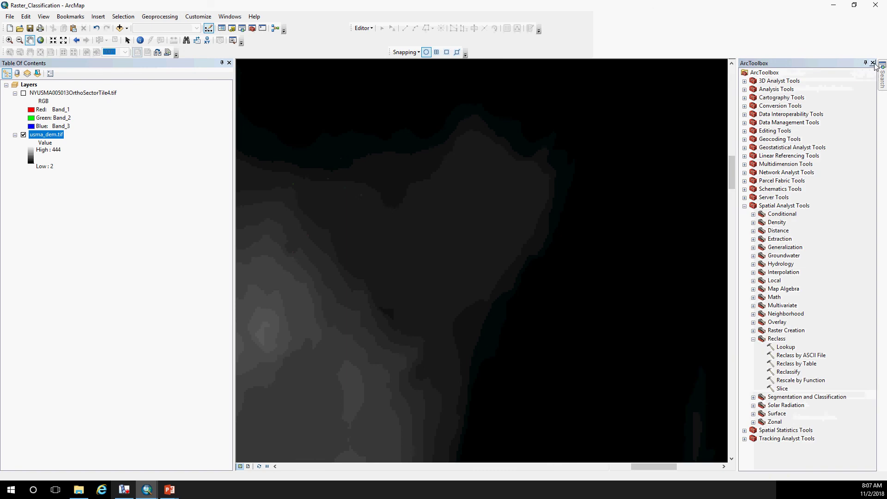
Step: Search the tools for "reclassify (spatial analyst)" and open the Spatial Analyst Reclassify tool
{"action": "left_click", "coordinate": [162, 17]}
{"action": "left_click", "coordinate": [174, 88]}
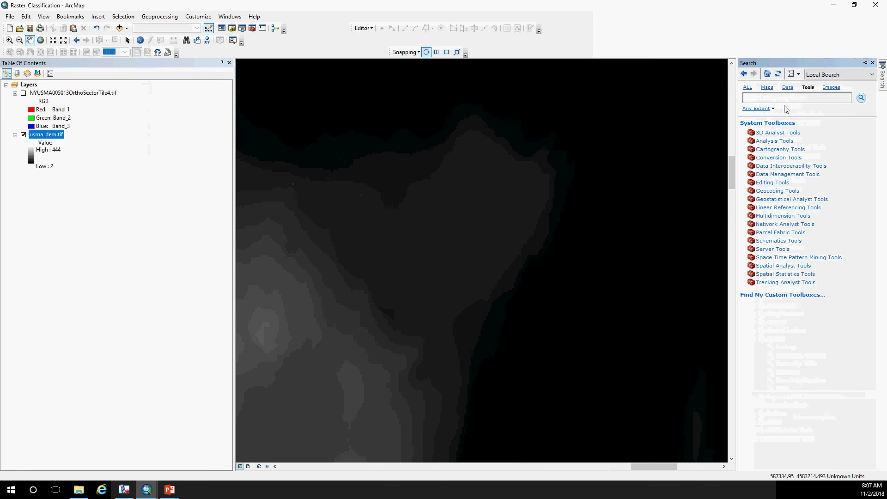
{"action": "type", "text": "rec"}
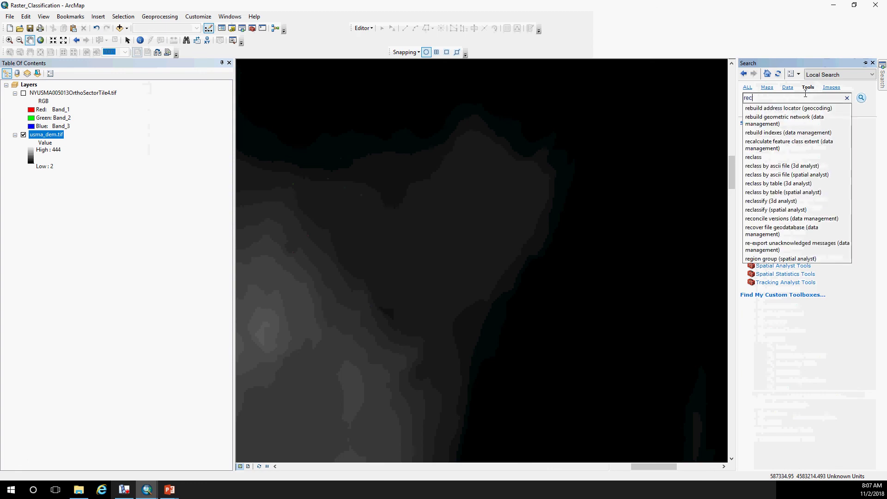
{"action": "type", "text": "lass"}
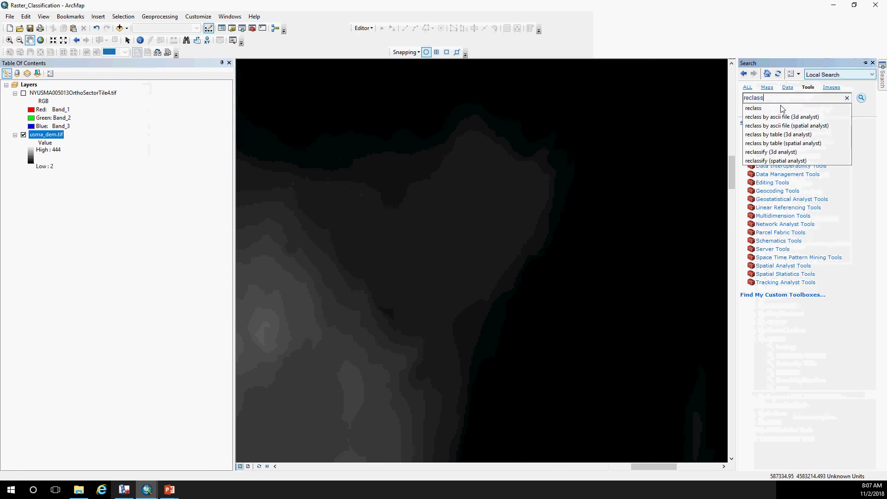
{"action": "type", "text": "ify"}
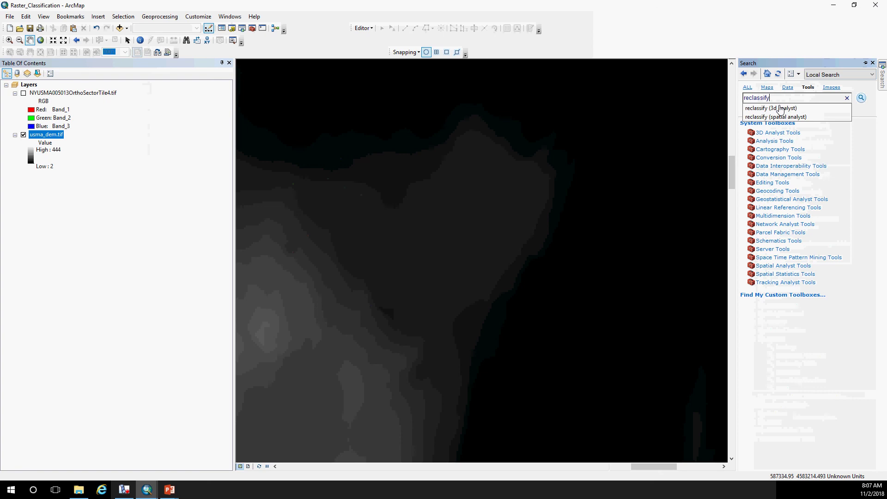
{"action": "left_click", "coordinate": [760, 117]}
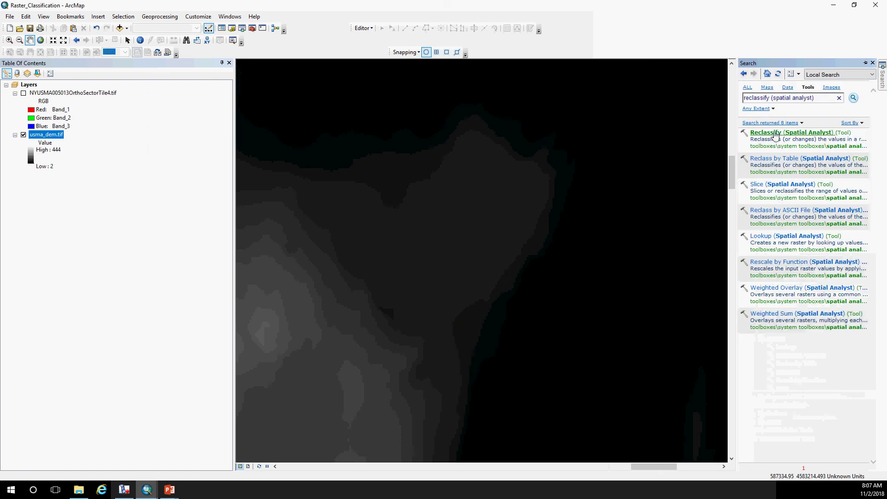
{"action": "left_click", "coordinate": [774, 132]}
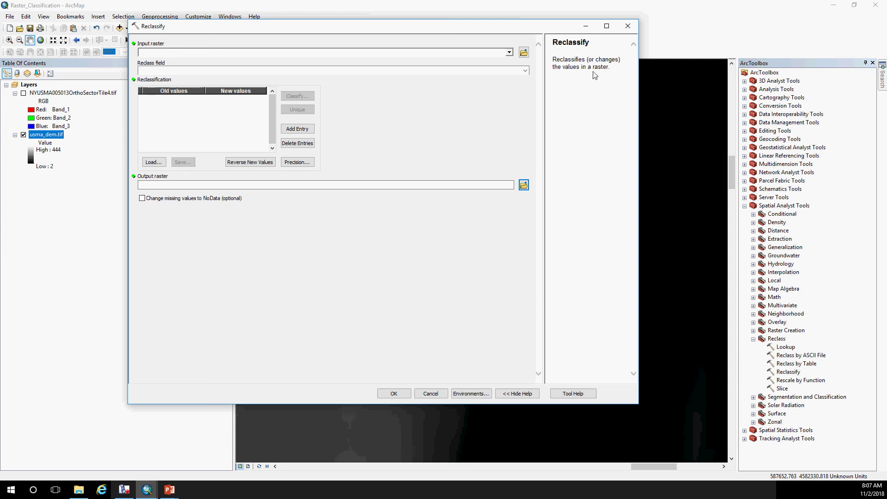
Step: Use the usma_dem.tif layer as the Reclassify input raster and allow the ActiveX control interaction
{"action": "left_click_drag", "start_coordinate": [231, 33], "coordinate": [381, 23]}
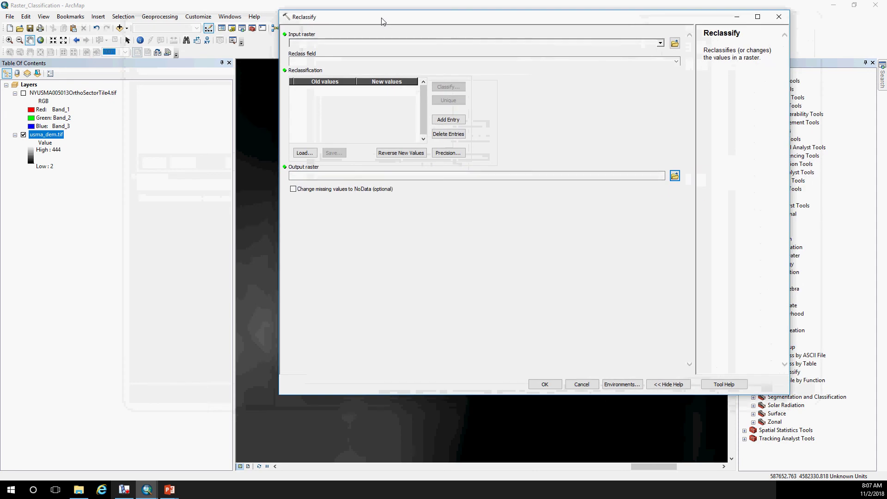
{"action": "left_click", "coordinate": [51, 136]}
{"action": "left_click_drag", "start_coordinate": [309, 50], "coordinate": [312, 44]}
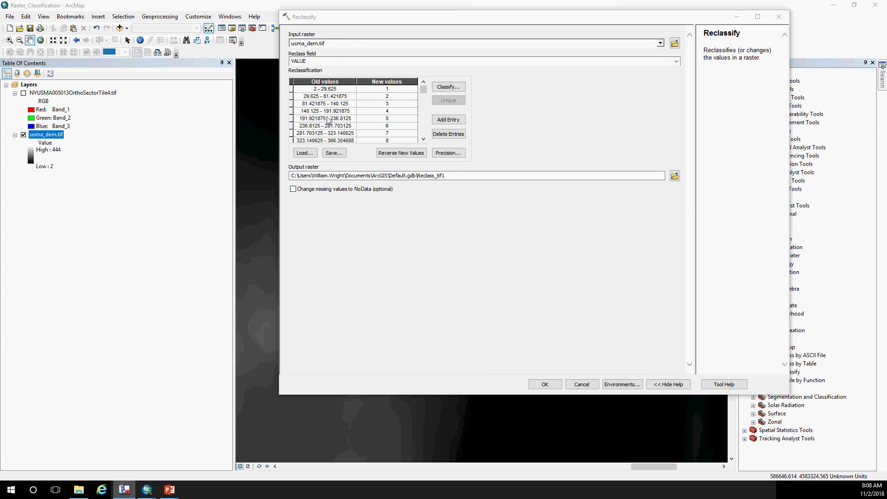
{"action": "left_click", "coordinate": [420, 96]}
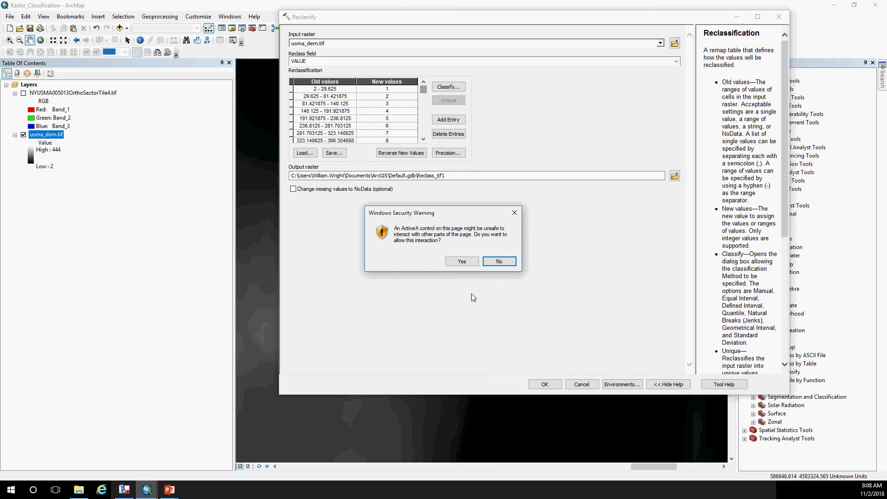
{"action": "left_click", "coordinate": [462, 259]}
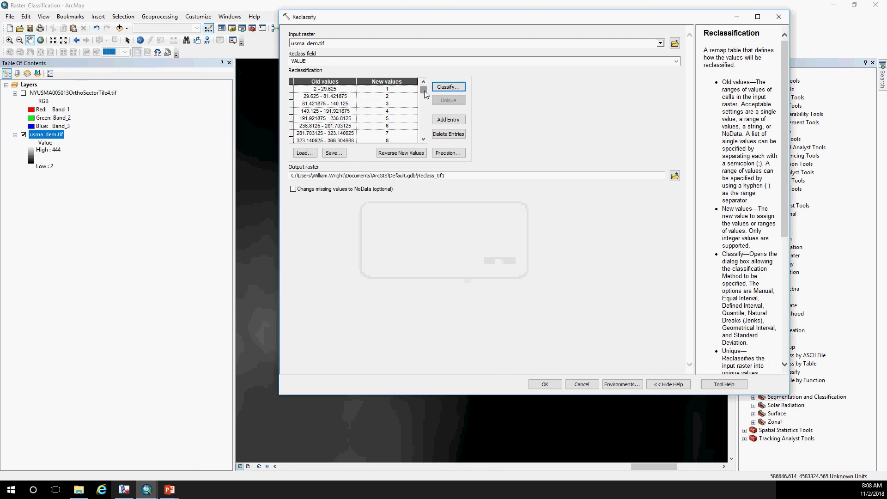
Step: Review the old and new values of the reclassification table and choose Natural Breaks (Jenks) in its classification settings
{"action": "left_click_drag", "start_coordinate": [424, 90], "coordinate": [425, 131]}
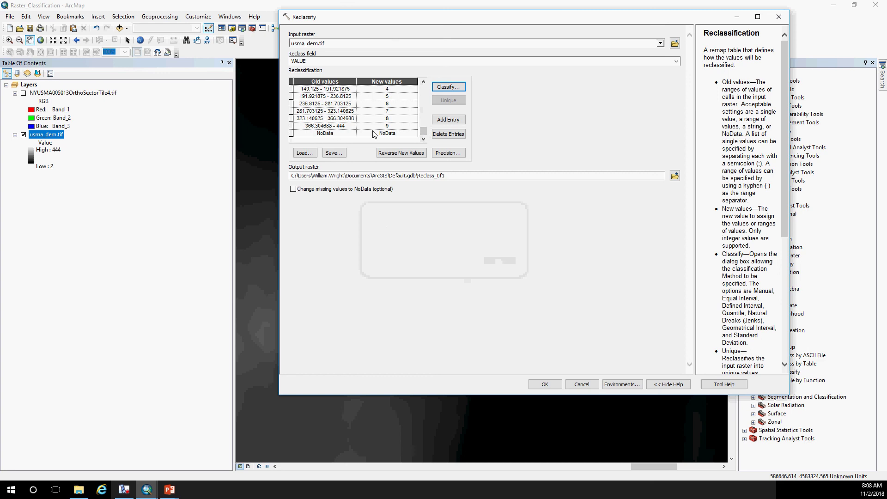
{"action": "left_click_drag", "start_coordinate": [423, 132], "coordinate": [426, 86]}
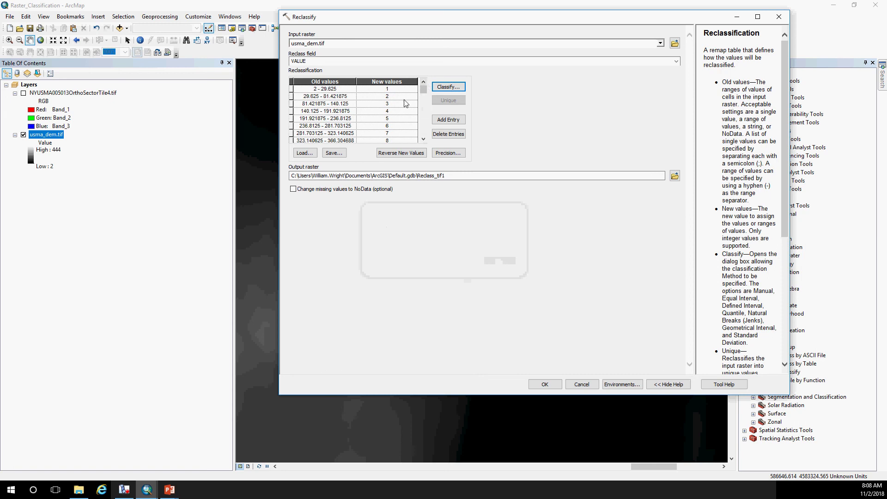
{"action": "scroll", "coordinate": [402, 138], "scroll_direction": "down", "scroll_amount": 2}
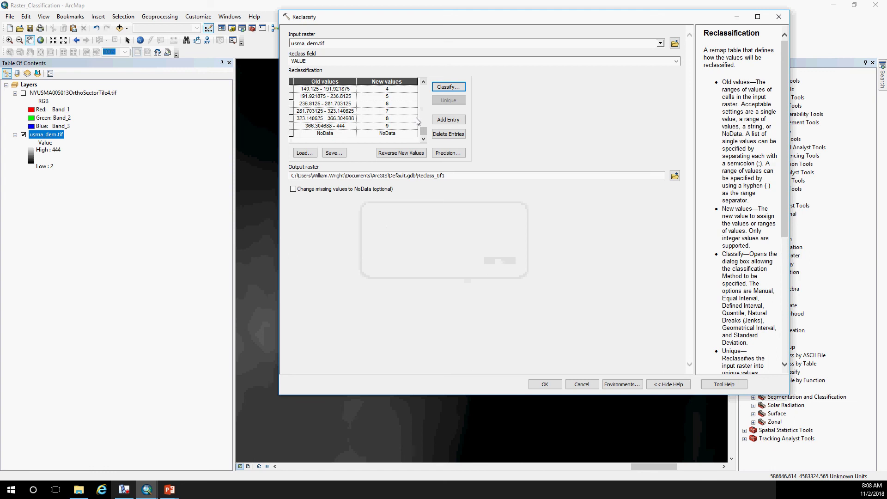
{"action": "left_click", "coordinate": [448, 87]}
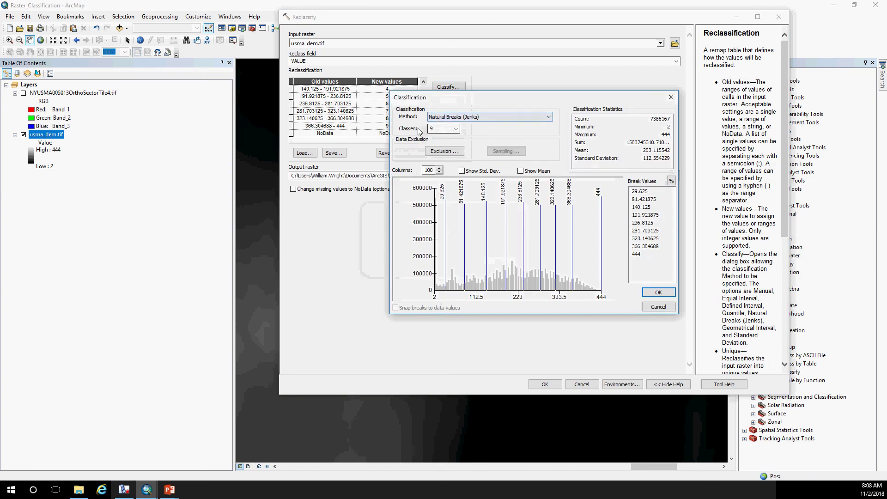
{"action": "left_click", "coordinate": [452, 118]}
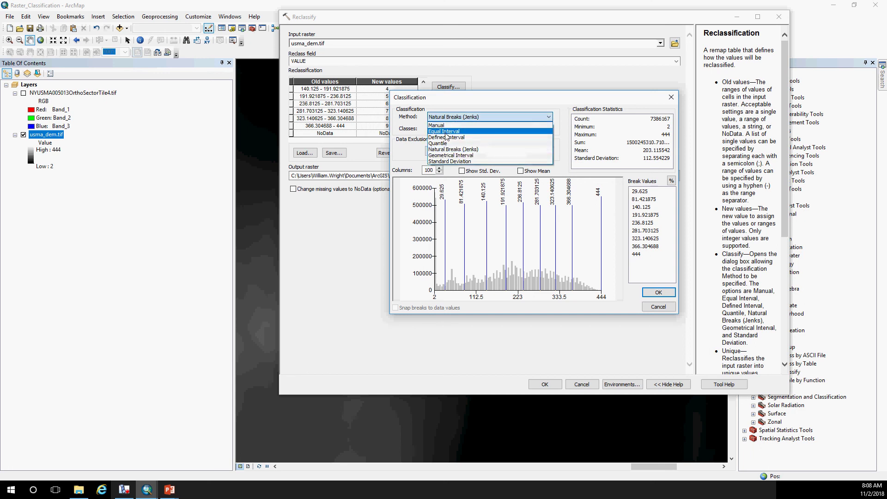
{"action": "left_click", "coordinate": [446, 151]}
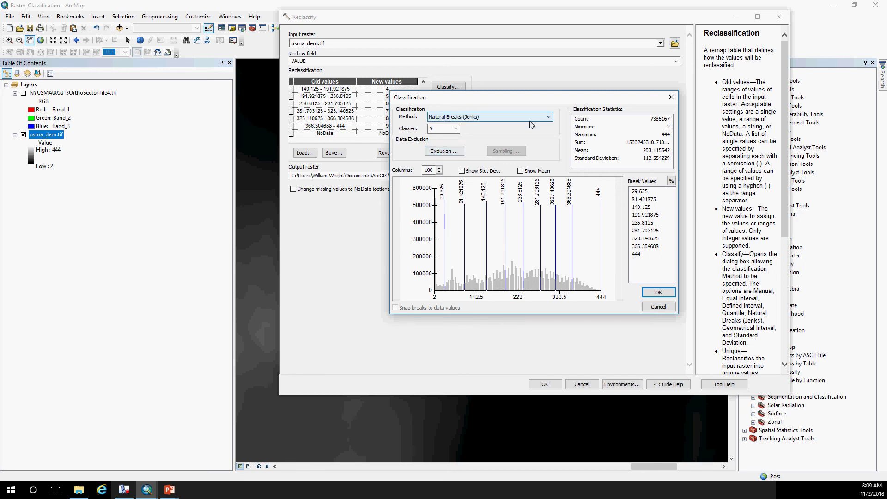
Step: Try the Equal Interval and Standard Deviation methods on the DEM classification, and accept Natural Breaks (Jenks) with 5 classes
{"action": "left_click", "coordinate": [508, 118]}
{"action": "left_click", "coordinate": [471, 132]}
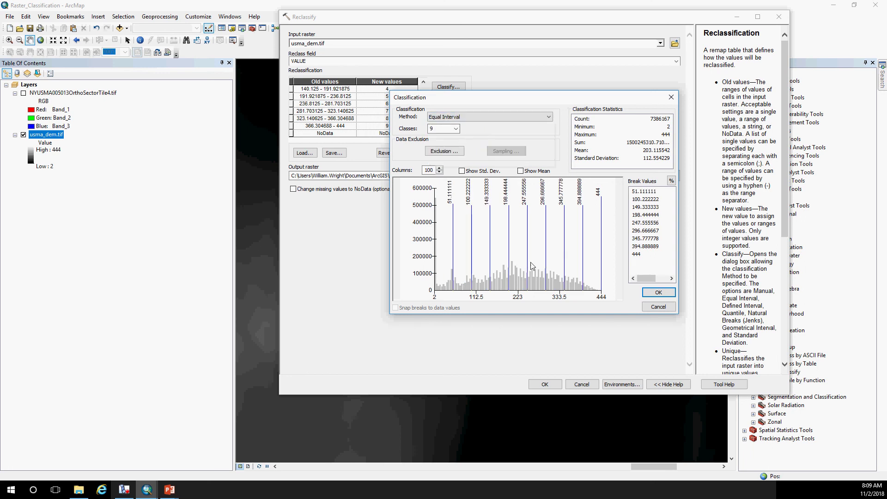
{"action": "left_click", "coordinate": [486, 117]}
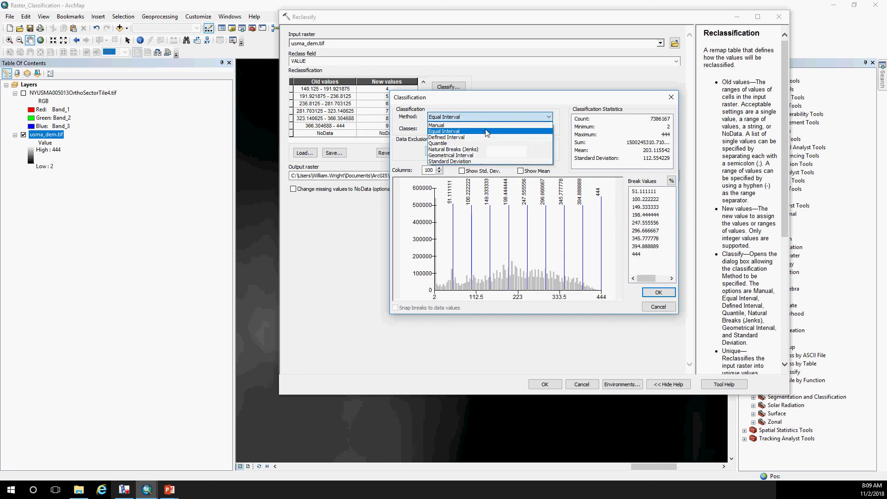
{"action": "left_click", "coordinate": [464, 150]}
{"action": "left_click", "coordinate": [476, 117]}
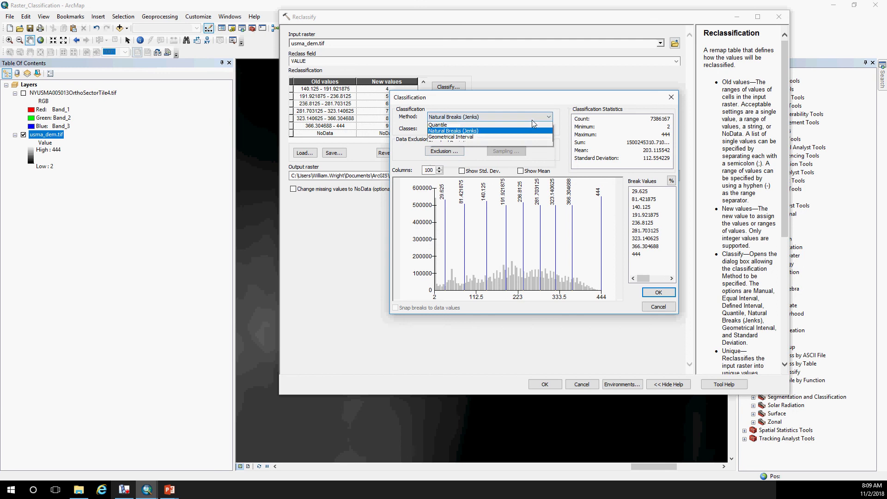
{"action": "left_click", "coordinate": [475, 161]}
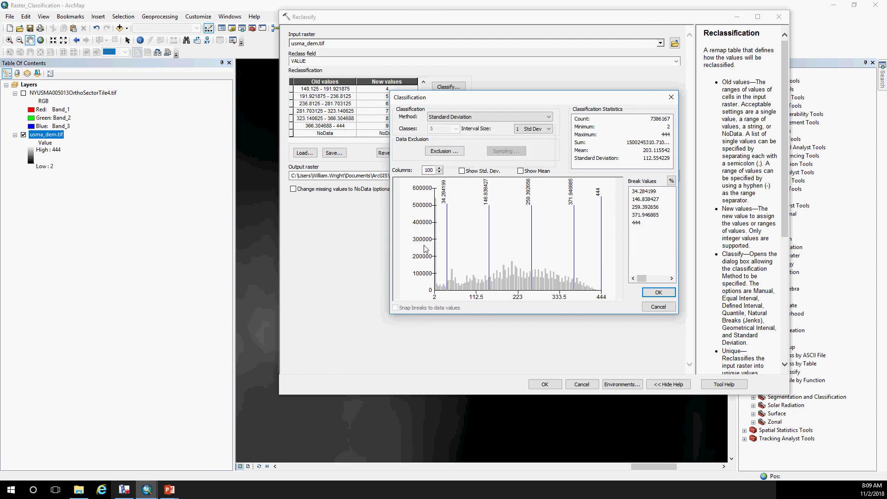
{"action": "left_click", "coordinate": [476, 117]}
{"action": "left_click", "coordinate": [476, 146]}
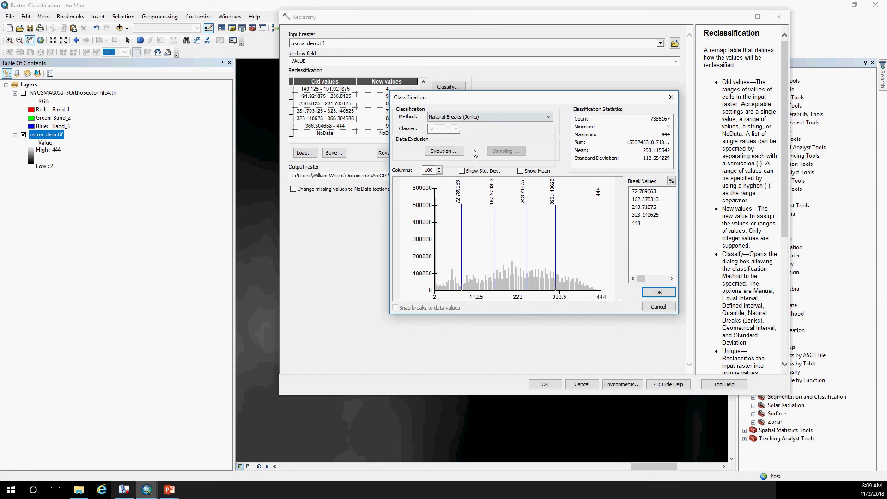
{"action": "left_click", "coordinate": [663, 292]}
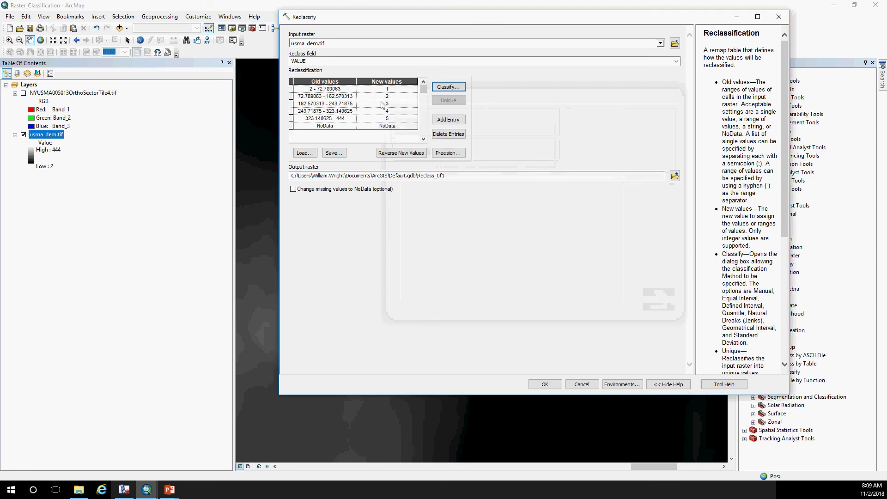
Step: Set the DEM's Natural Breaks (Jenks) classification to 10 classes and accept the classification settings
{"action": "left_click", "coordinate": [447, 88]}
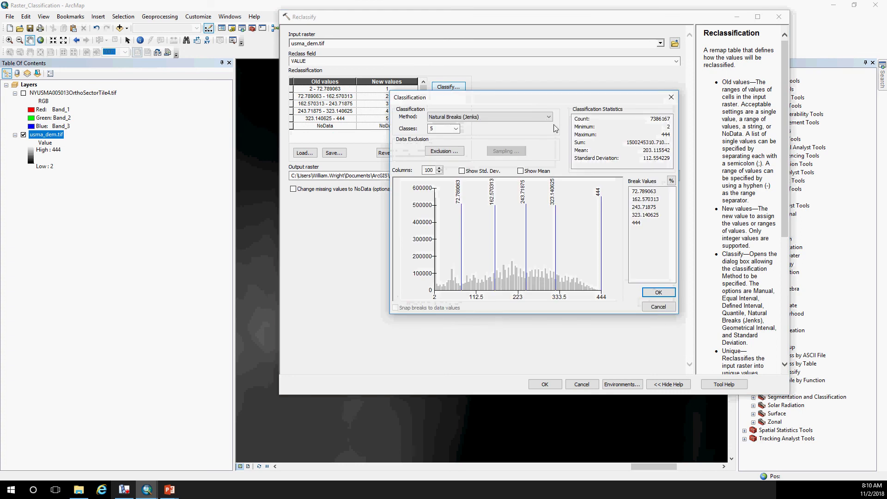
{"action": "left_click", "coordinate": [451, 129]}
{"action": "left_click", "coordinate": [441, 179]}
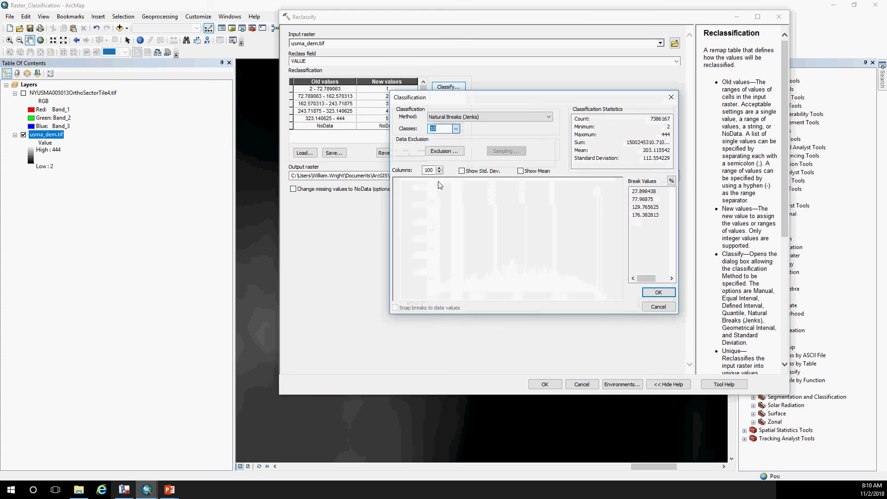
{"action": "left_click", "coordinate": [655, 291]}
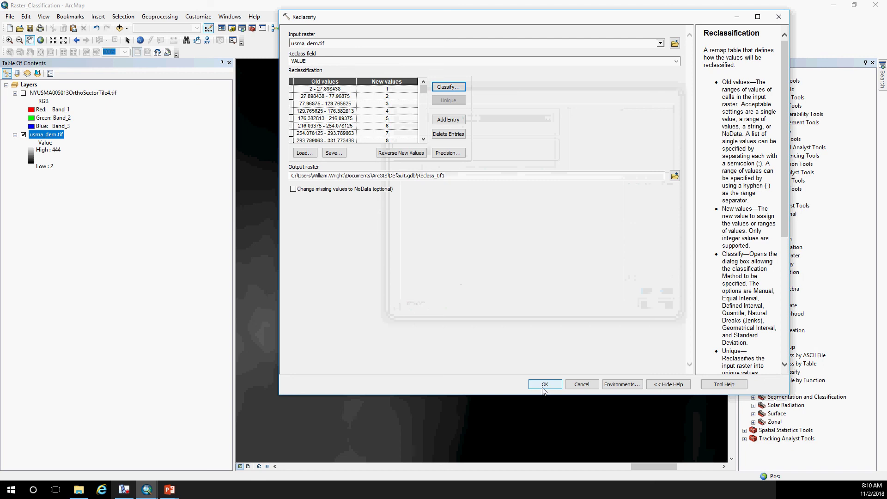
Step: Run Reclassify on the VALUE field with the 10-class table, writing the output raster to Reclass_tif1 in the default geodatabase
{"action": "left_click", "coordinate": [308, 175]}
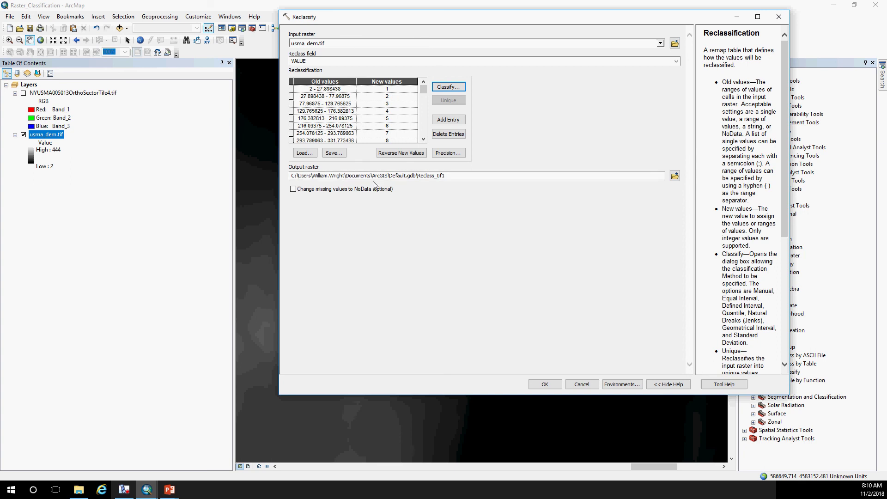
{"action": "left_click", "coordinate": [675, 63]}
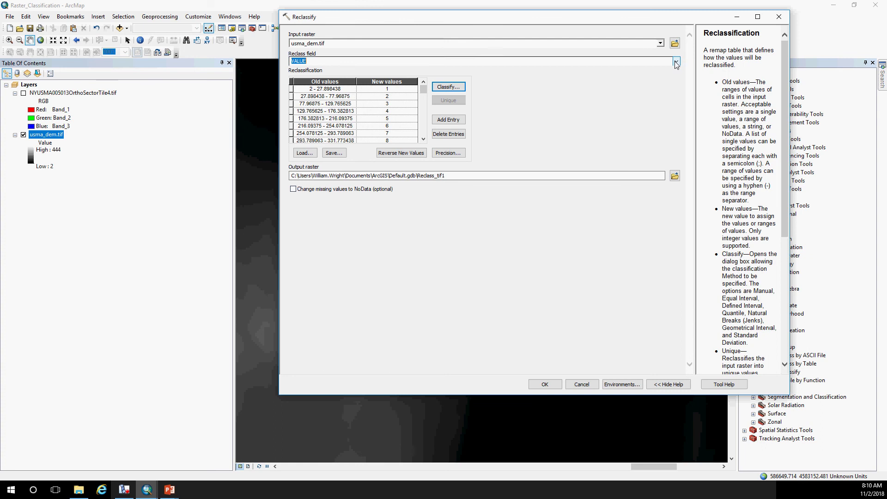
{"action": "left_click", "coordinate": [675, 63]}
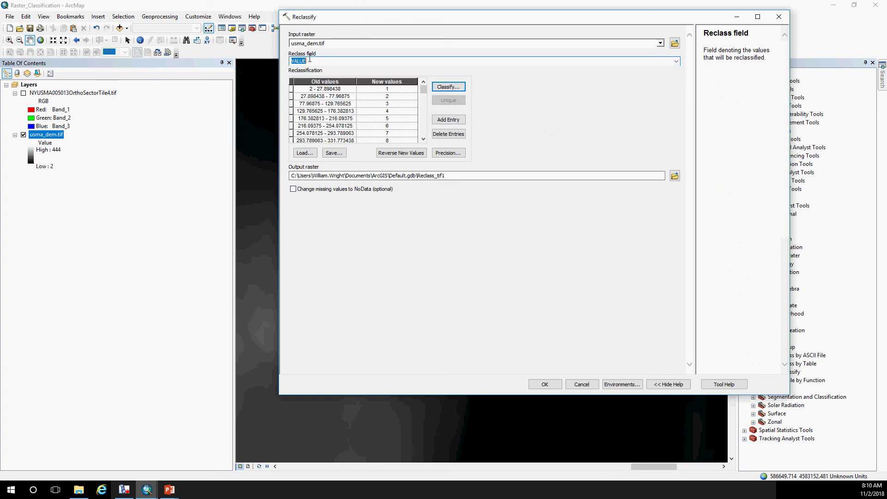
{"action": "left_click", "coordinate": [547, 384]}
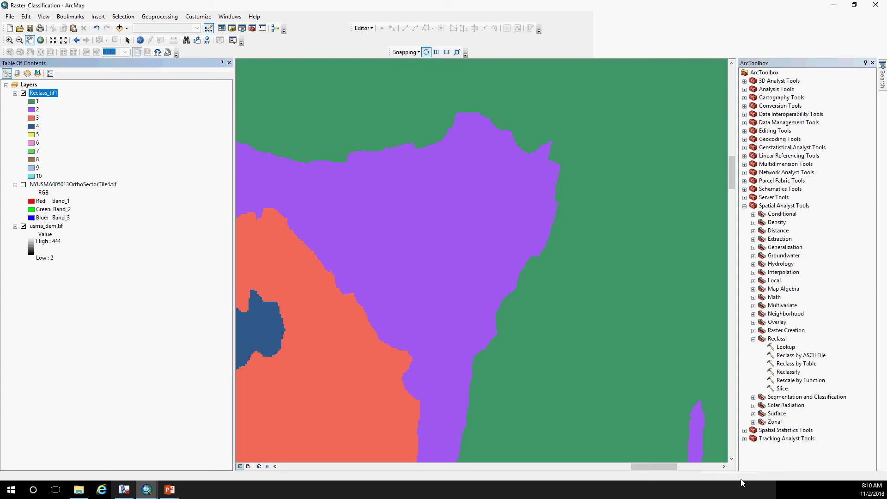
Step: Show the full extent of the Reclass_tif1 layer, then turn on the orthophoto tile layer and move it above Reclass_tif1
{"action": "right_click", "coordinate": [37, 92]}
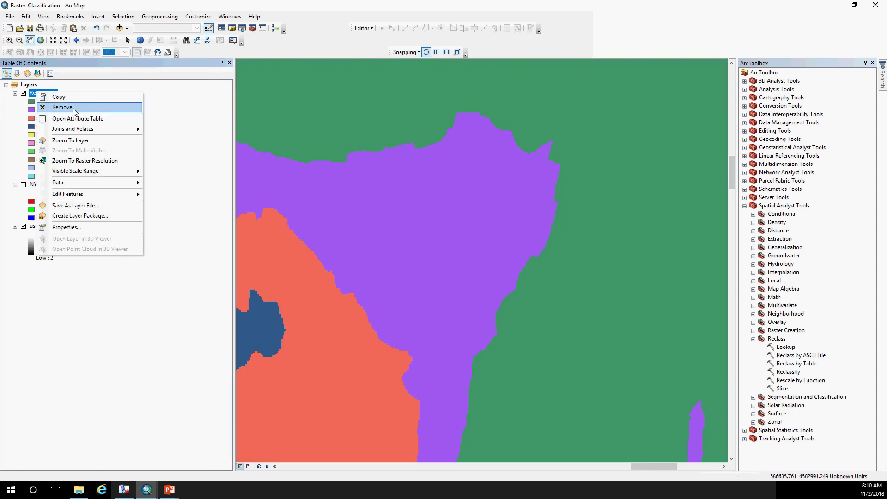
{"action": "left_click", "coordinate": [73, 140]}
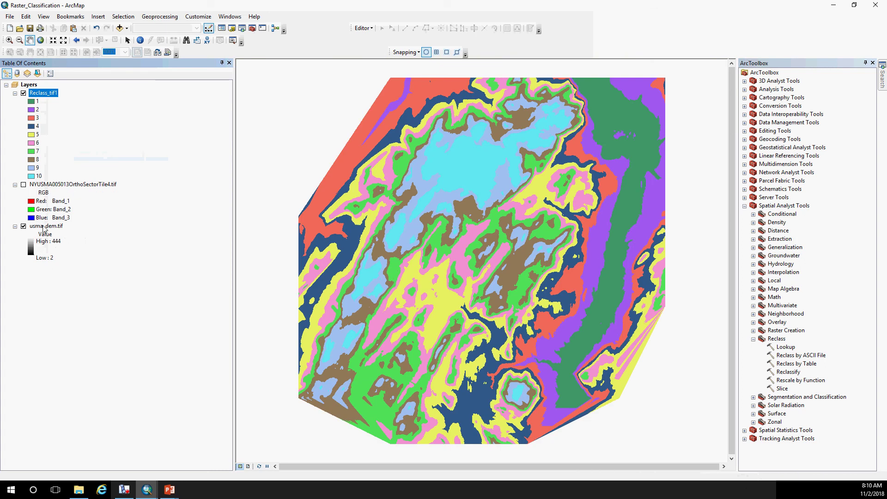
{"action": "left_click", "coordinate": [24, 185]}
{"action": "left_click_drag", "start_coordinate": [39, 185], "coordinate": [43, 92]}
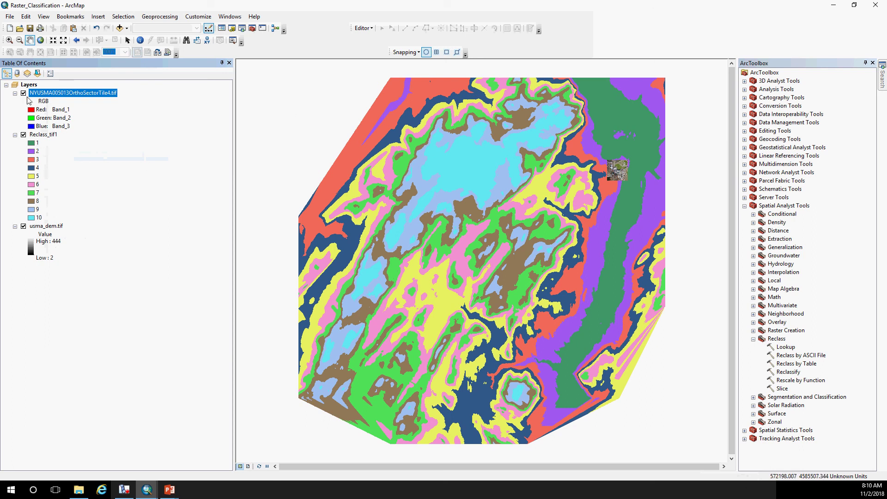
Step: Zoom in on the orthophoto tile and hide it to compare the imagery with the reclassified elevation classes beneath
{"action": "left_click", "coordinate": [9, 40]}
{"action": "left_click_drag", "start_coordinate": [601, 154], "coordinate": [646, 215]}
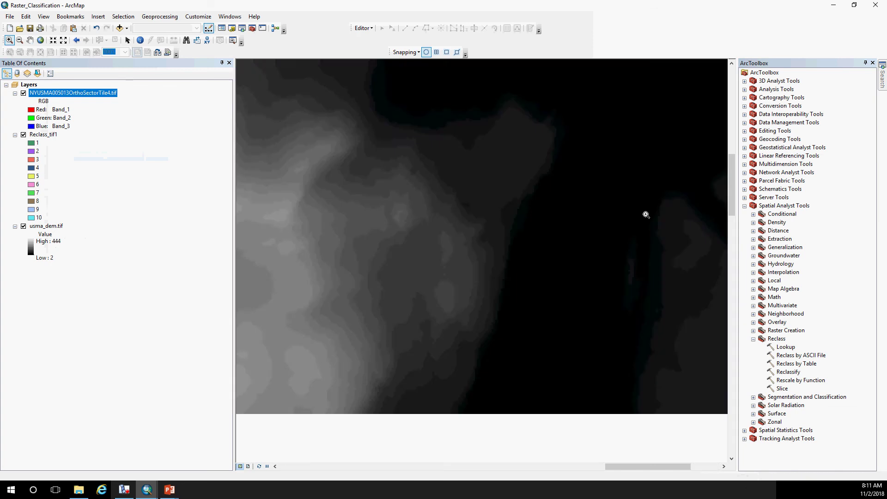
{"action": "left_click", "coordinate": [487, 199]}
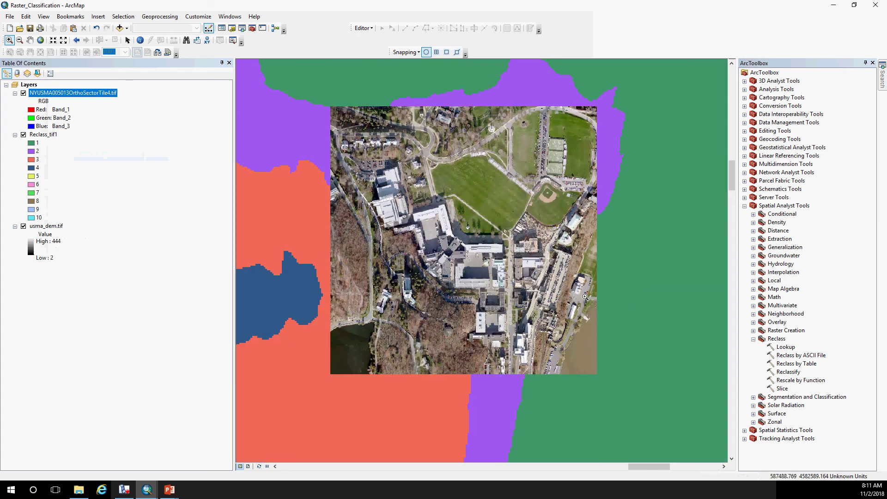
{"action": "left_click", "coordinate": [23, 93]}
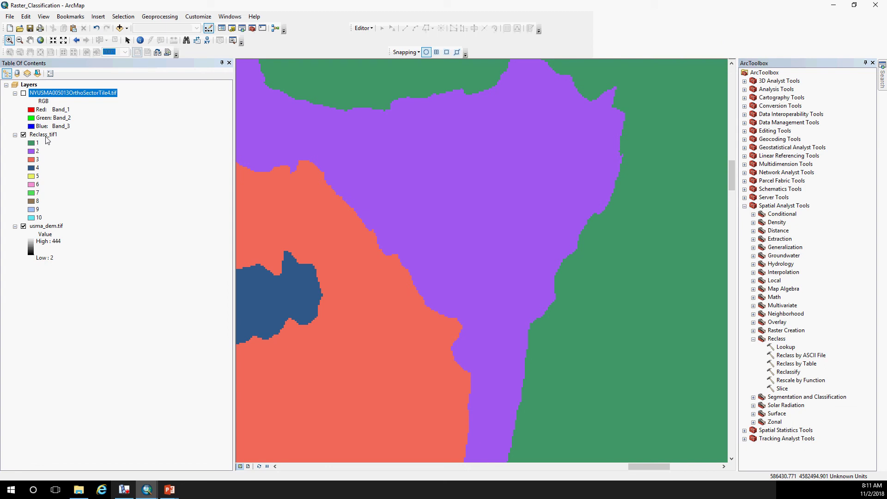
Step: Exit the slide show and switch to the Classification Examples map in ArcMap, with its window maximized
{"action": "left_click", "coordinate": [836, 10]}
{"action": "left_click", "coordinate": [492, 105]}
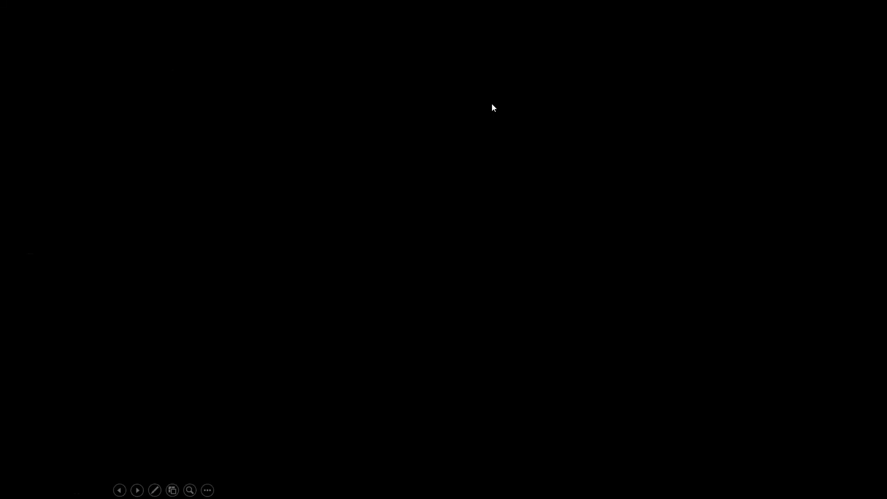
{"action": "left_click", "coordinate": [492, 104]}
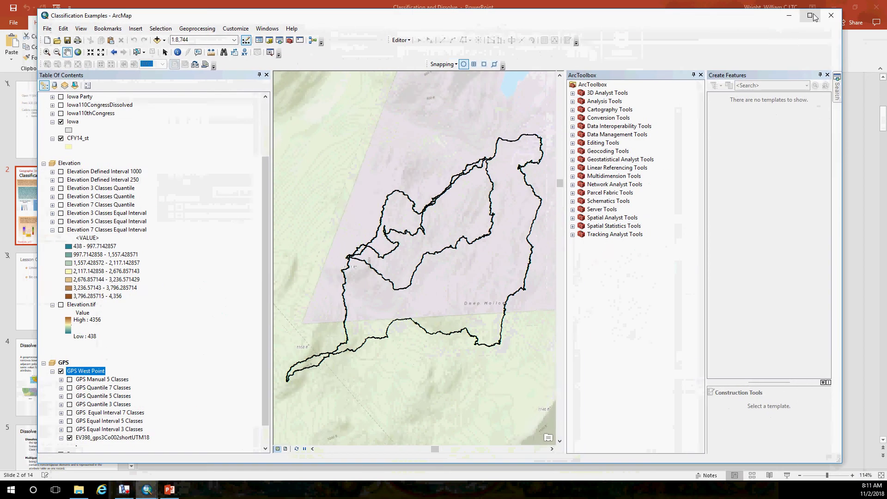
{"action": "left_click", "coordinate": [810, 15]}
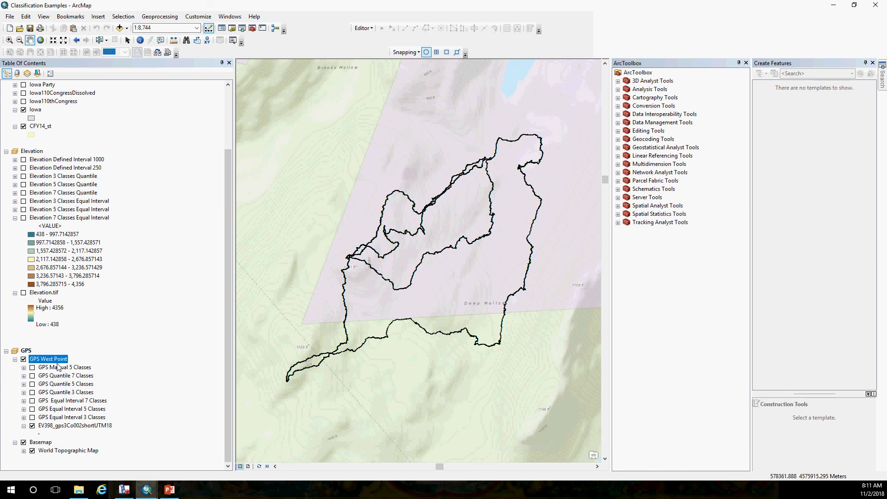
Step: Open the attribute table of the EV398_gps3Co002shortUTM18 layer, examine its fields such as GPSSPEED, and close the table
{"action": "right_click", "coordinate": [70, 428]}
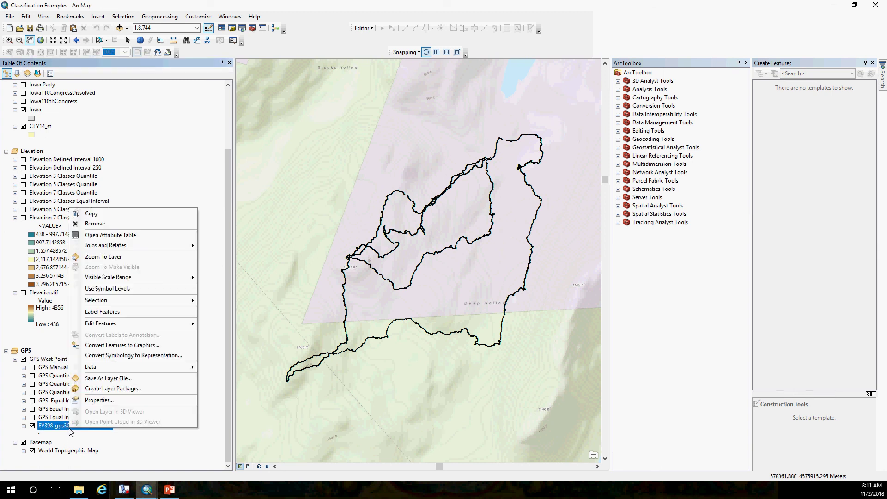
{"action": "left_click", "coordinate": [126, 234]}
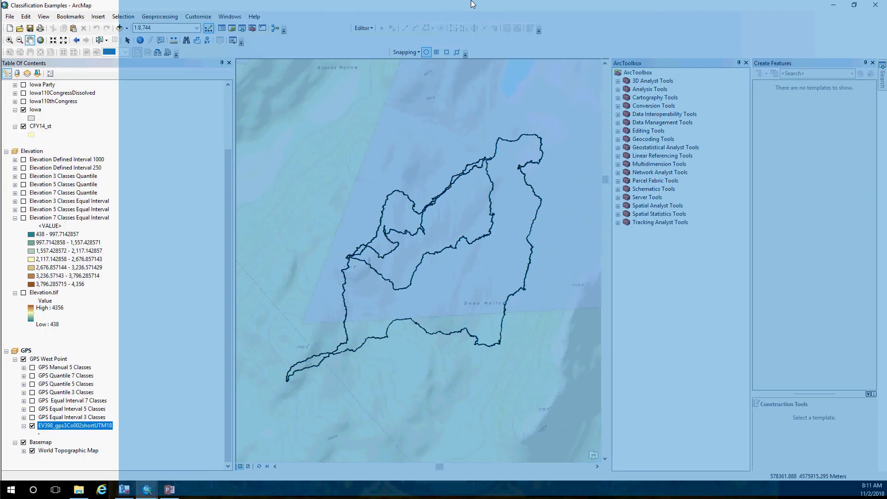
{"action": "left_click_drag", "start_coordinate": [473, 4], "coordinate": [444, 32]}
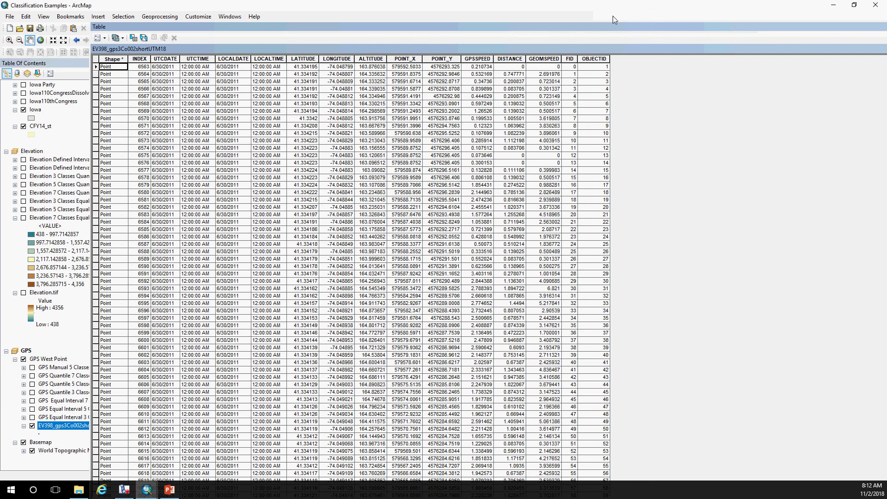
{"action": "left_click_drag", "start_coordinate": [631, 28], "coordinate": [527, 26]}
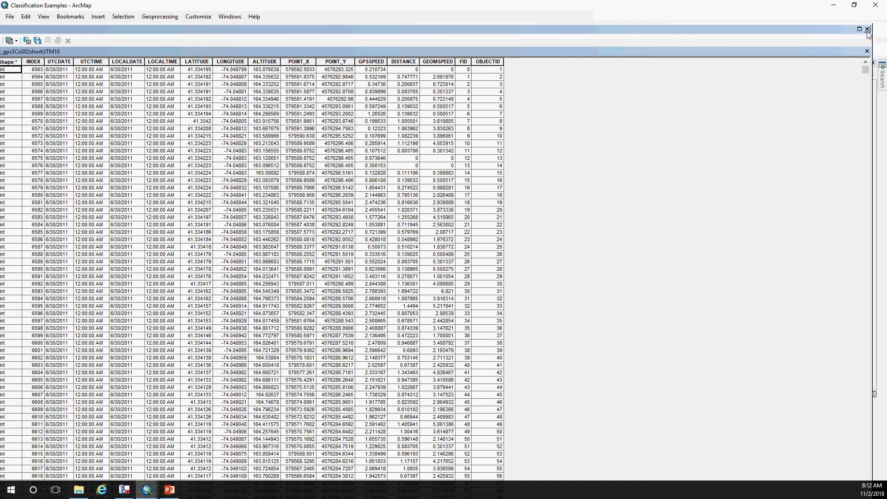
{"action": "left_click", "coordinate": [866, 28]}
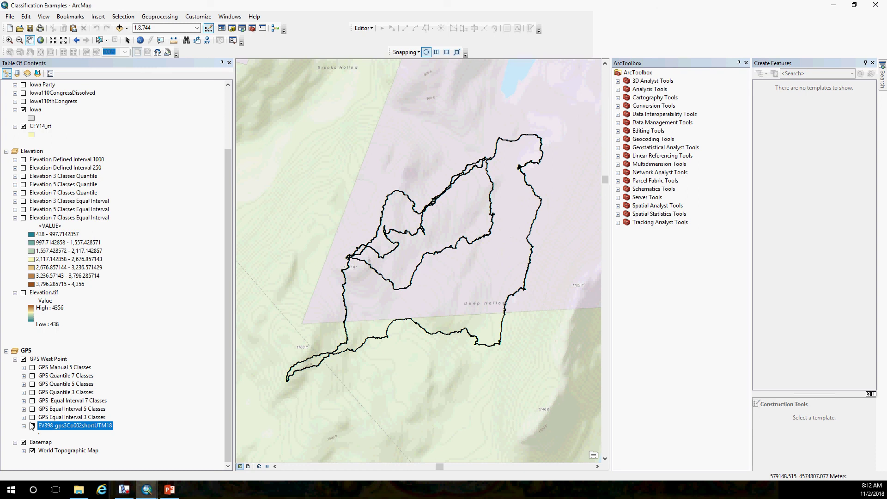
Step: Display the GPS Manual 5 Classes layer and expand its legend to examine the GPSSPEED class ranges along the track
{"action": "left_click", "coordinate": [32, 367]}
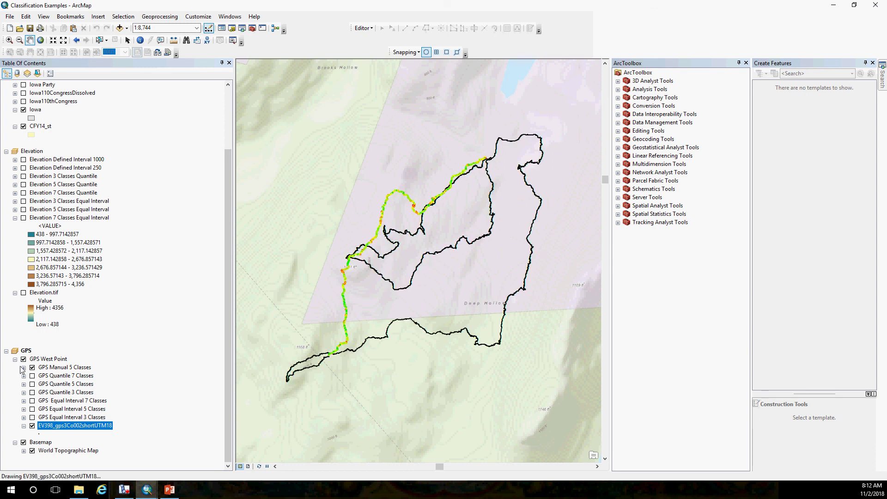
{"action": "left_click", "coordinate": [24, 367]}
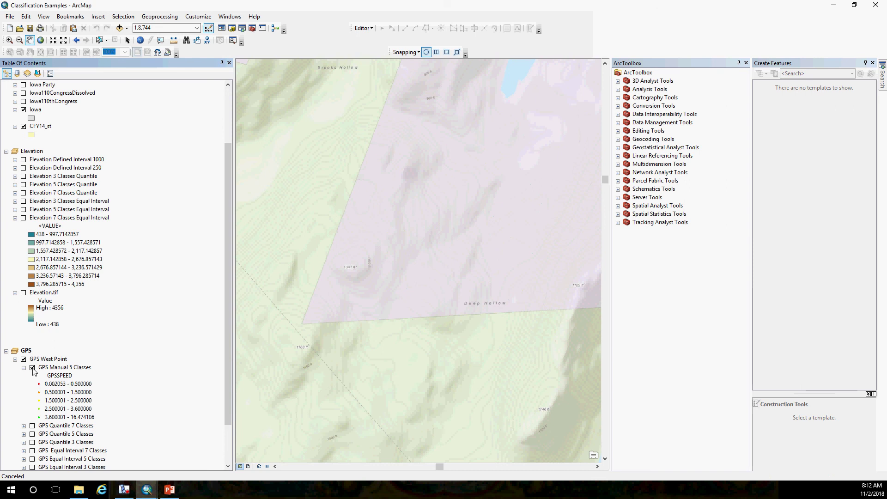
{"action": "left_click", "coordinate": [32, 369]}
{"action": "left_click", "coordinate": [32, 368]}
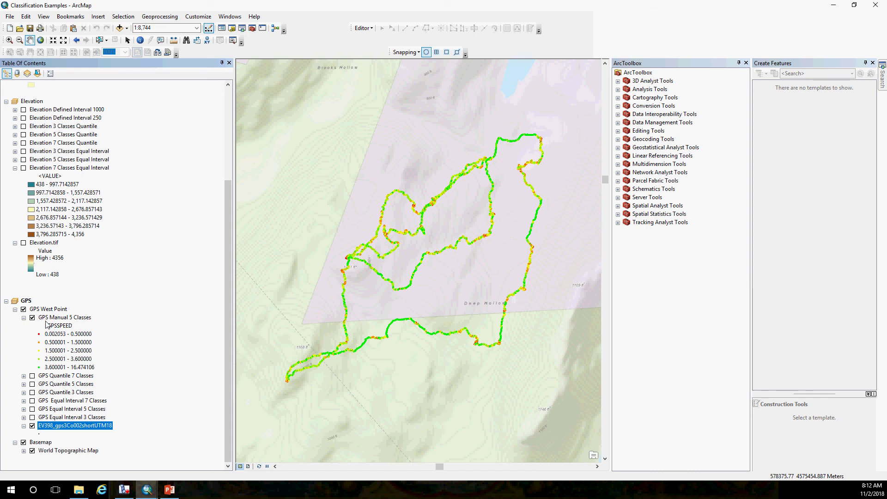
Step: Hide the GPS Manual 5 Classes layer and briefly toggle the GPS Quantile 7 Classes layer on and off
{"action": "left_click", "coordinate": [32, 317]}
{"action": "left_click", "coordinate": [33, 375]}
{"action": "left_click", "coordinate": [32, 375]}
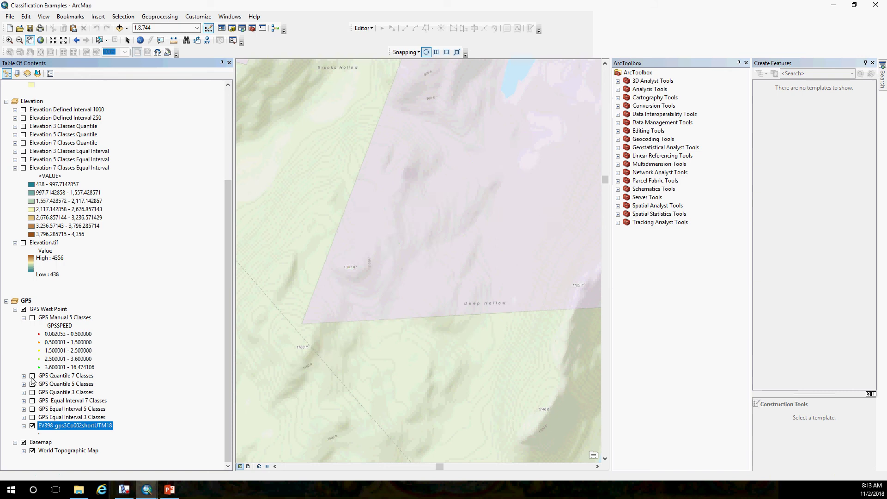
Step: Display the GPS Equal Interval 7 Classes layer, examine its expanded GPSSPEED legend, and hide the layer again
{"action": "left_click", "coordinate": [33, 400]}
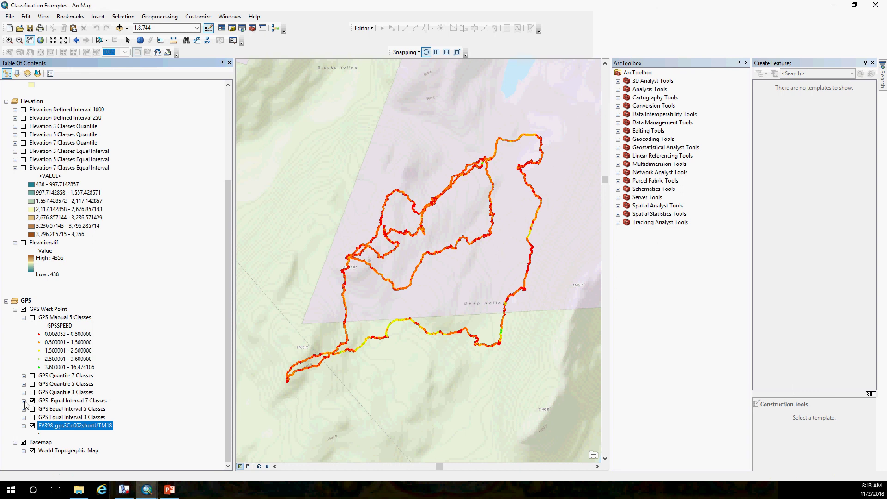
{"action": "left_click", "coordinate": [24, 401]}
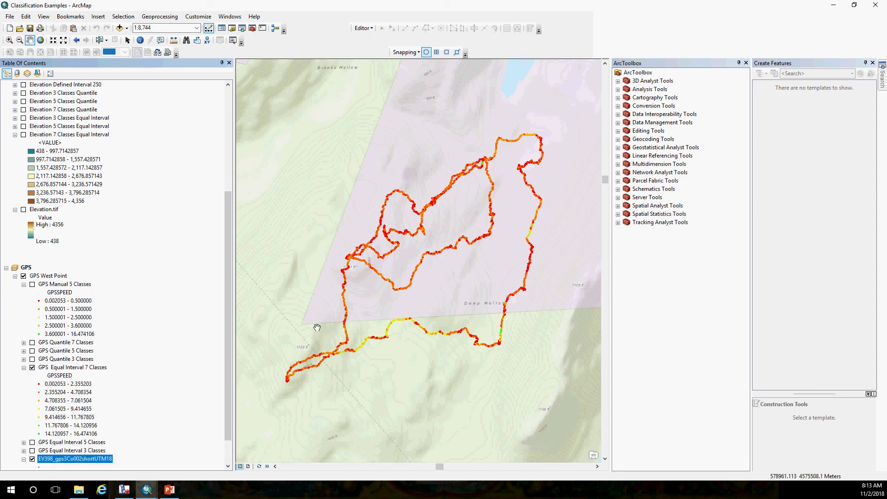
{"action": "scroll", "coordinate": [133, 361], "scroll_direction": "down", "scroll_amount": 1}
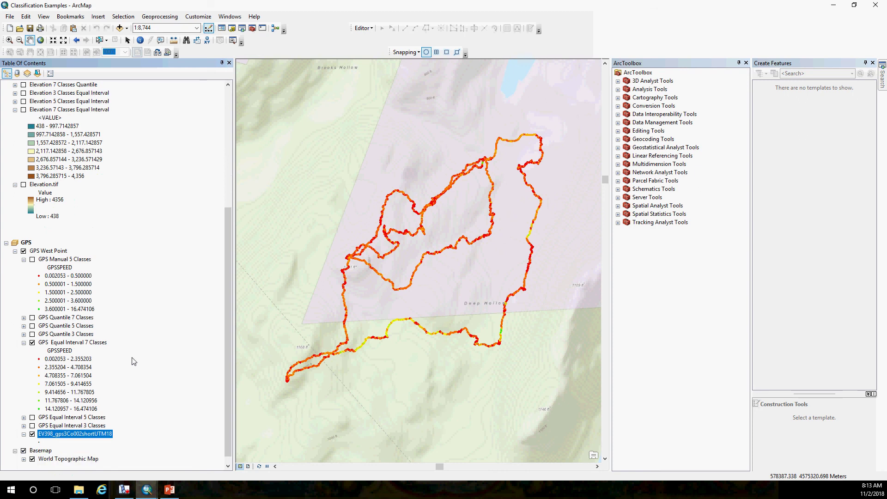
{"action": "scroll", "coordinate": [133, 360], "scroll_direction": "down", "scroll_amount": 1}
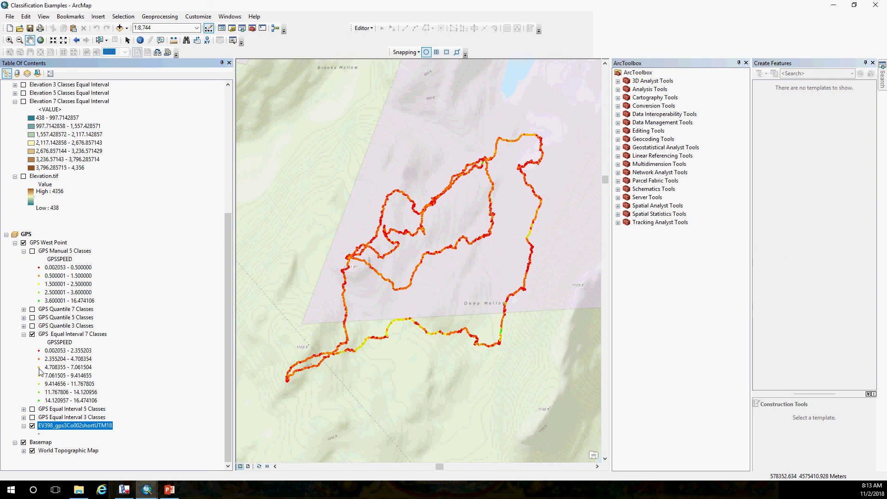
{"action": "left_click", "coordinate": [32, 335]}
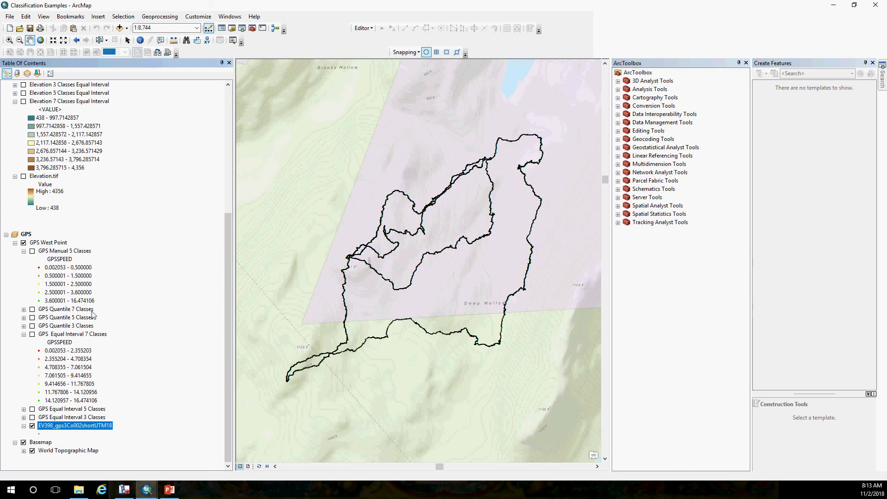
Step: Close the Classification Examples map without saving the changes
{"action": "scroll", "coordinate": [94, 316], "scroll_direction": "up", "scroll_amount": 4}
{"action": "scroll", "coordinate": [94, 316], "scroll_direction": "up", "scroll_amount": 4}
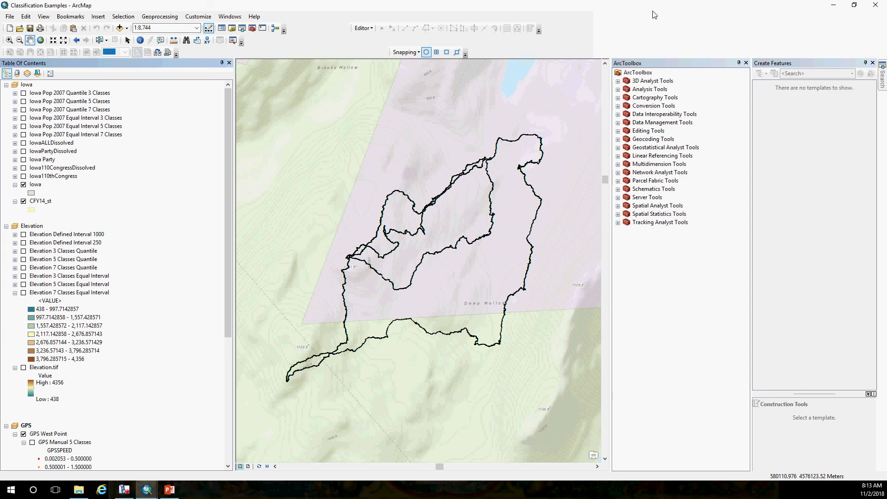
{"action": "left_click", "coordinate": [875, 5]}
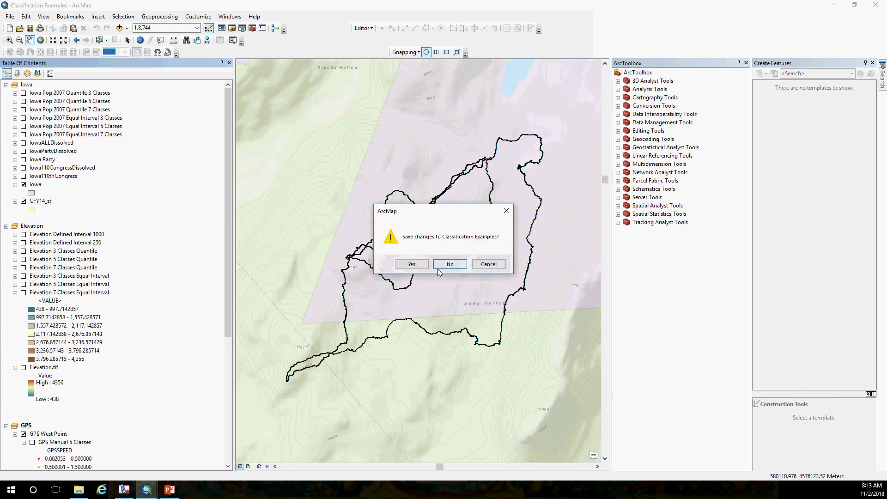
{"action": "left_click", "coordinate": [439, 272]}
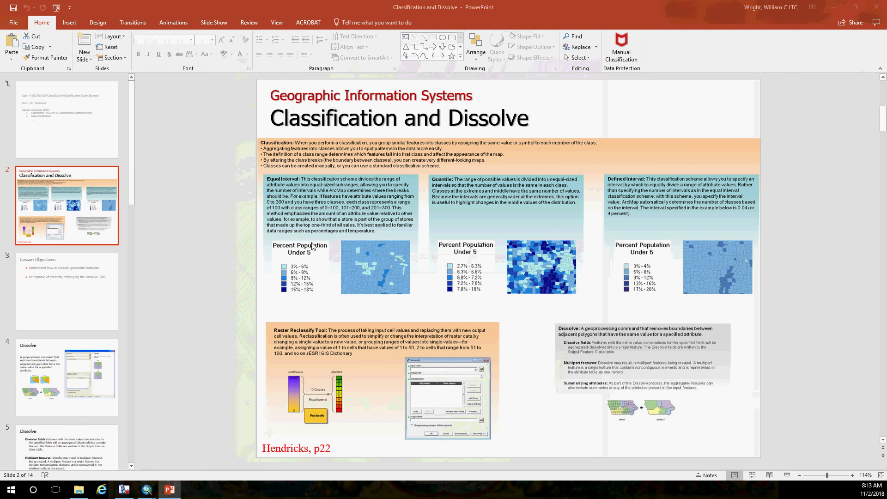
Step: Display slide 6 with the Dissolve workbook questions and look through the remaining slides down to slide 14
{"action": "scroll", "coordinate": [92, 342], "scroll_direction": "down", "scroll_amount": 5}
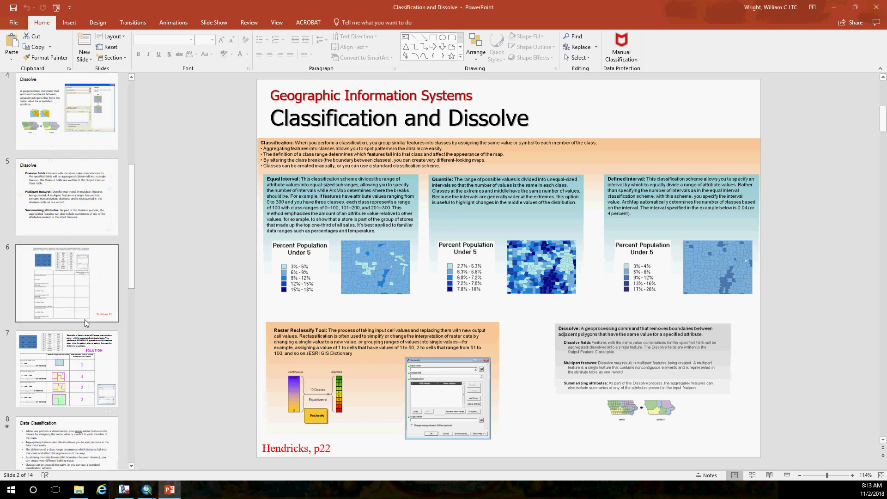
{"action": "left_click", "coordinate": [98, 303]}
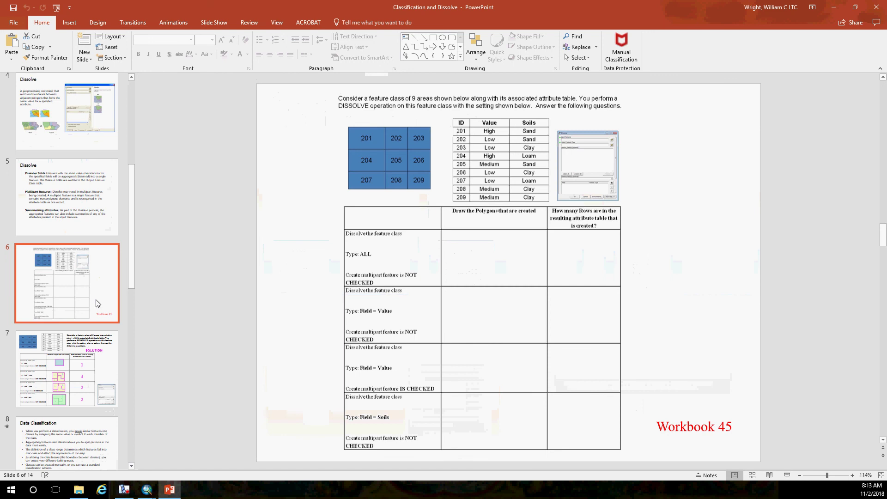
{"action": "scroll", "coordinate": [91, 336], "scroll_direction": "down", "scroll_amount": 8}
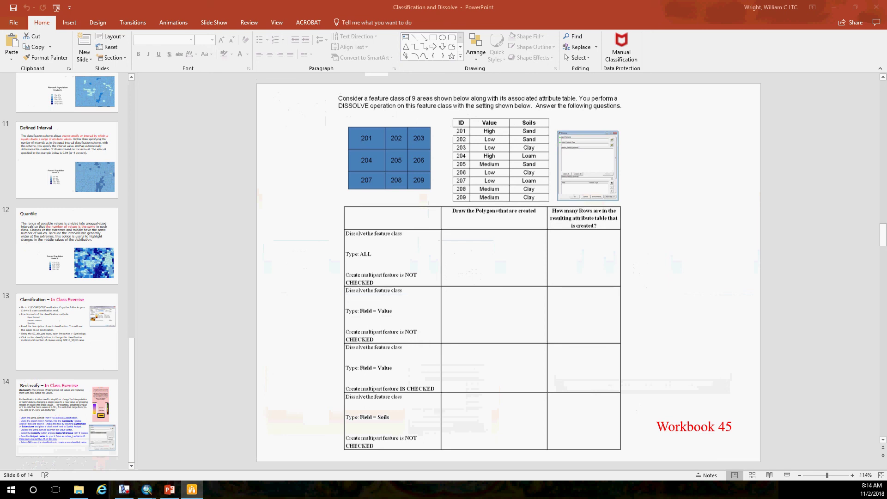
Step: Move the browser window with the West Point GIS Portal fully into view over the presentation
{"action": "left_click_drag", "start_coordinate": [0, 22], "coordinate": [43, 20]}
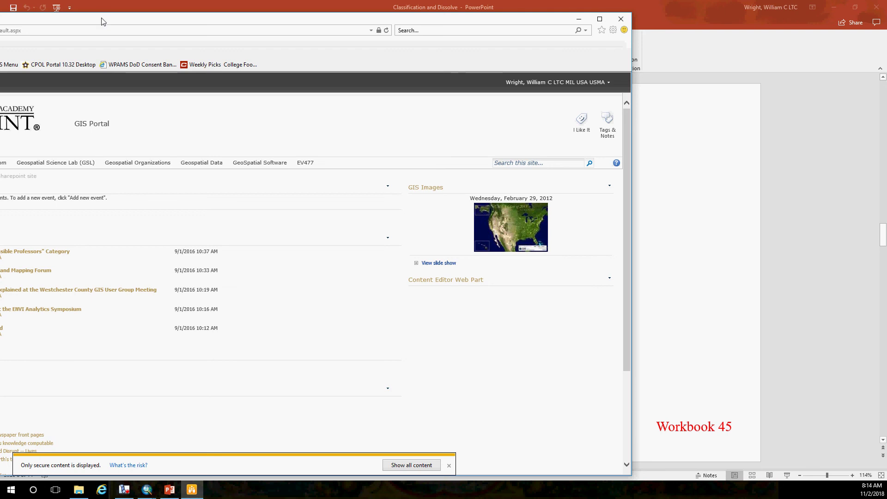
{"action": "left_click_drag", "start_coordinate": [102, 22], "coordinate": [283, 14]}
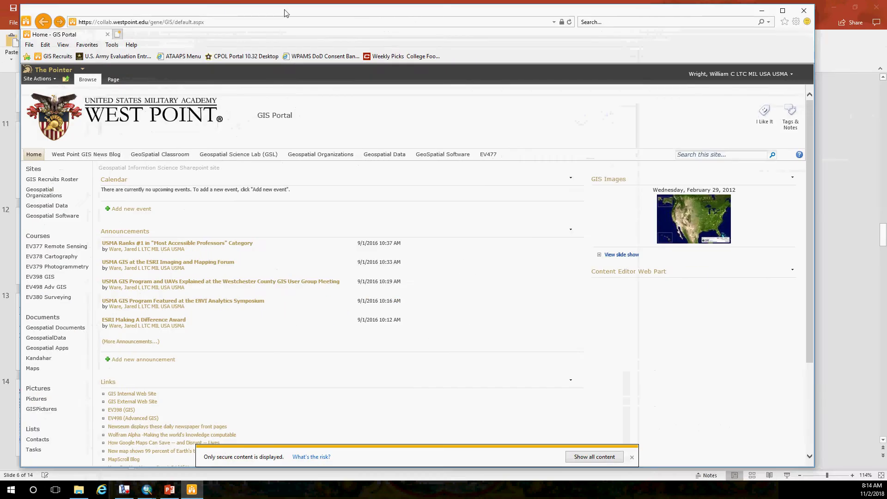
Step: Maximize the browser window, open the EV398 GIS course page and display the schedule rows for lessons 20 to 28
{"action": "left_click", "coordinate": [782, 10]}
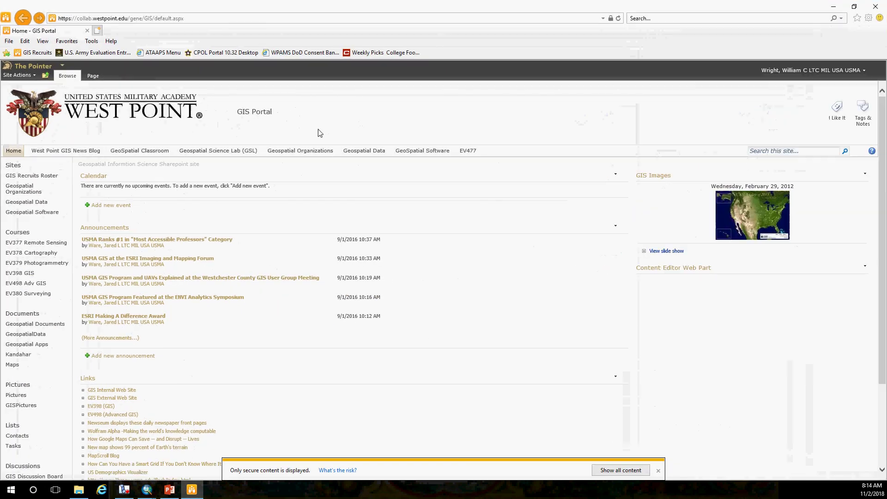
{"action": "left_click", "coordinate": [21, 274]}
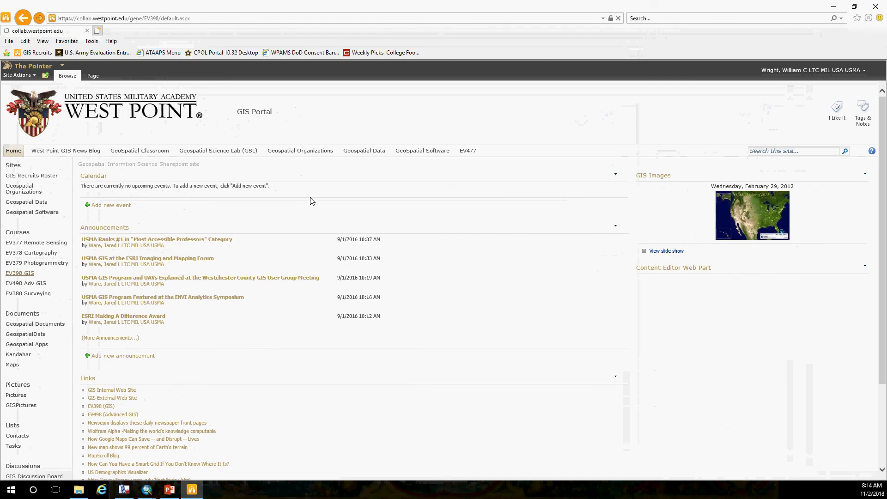
{"action": "scroll", "coordinate": [302, 196], "scroll_direction": "down", "scroll_amount": 15}
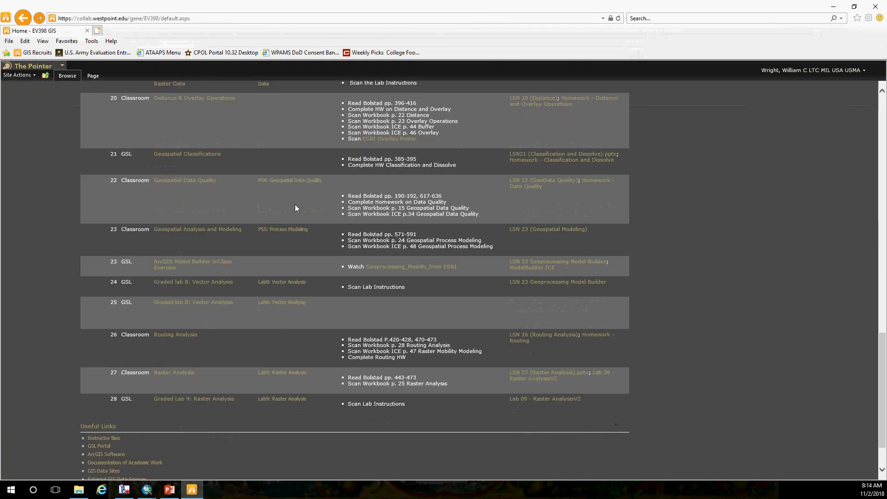
Step: Examine the course schedule from lesson 16 down to lesson 28 and the useful links, and restore the browser window to its smaller size
{"action": "scroll", "coordinate": [294, 204], "scroll_direction": "down", "scroll_amount": 1}
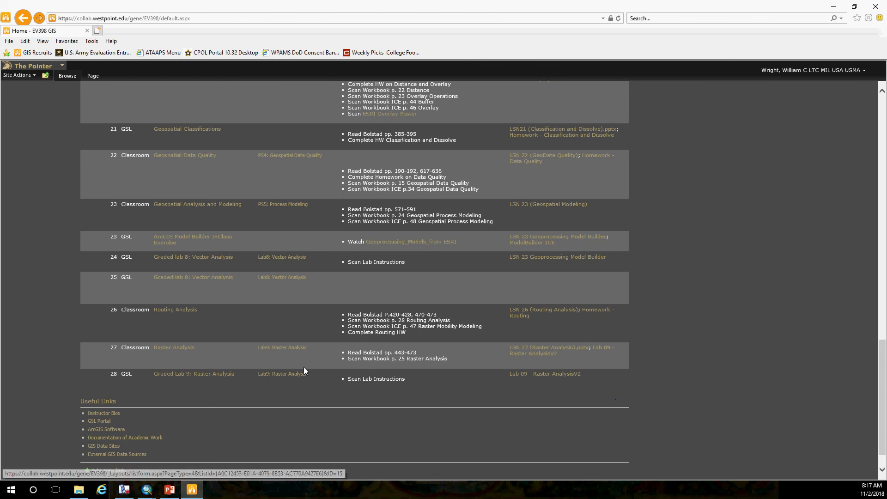
{"action": "scroll", "coordinate": [311, 383], "scroll_direction": "down", "scroll_amount": 1}
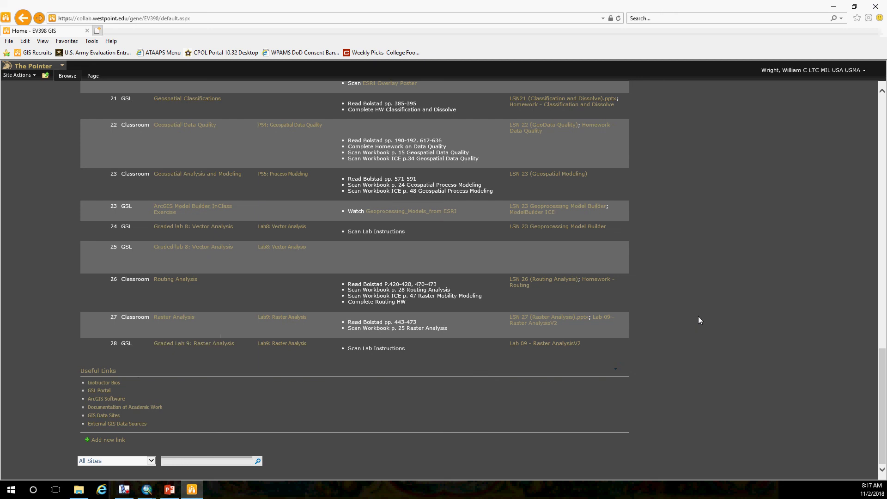
{"action": "scroll", "coordinate": [698, 316], "scroll_direction": "up", "scroll_amount": 4}
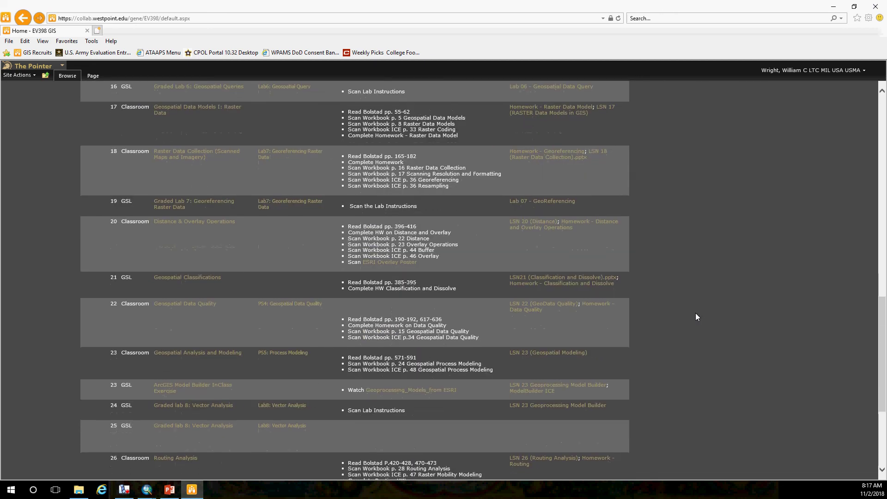
{"action": "scroll", "coordinate": [694, 312], "scroll_direction": "down", "scroll_amount": 1}
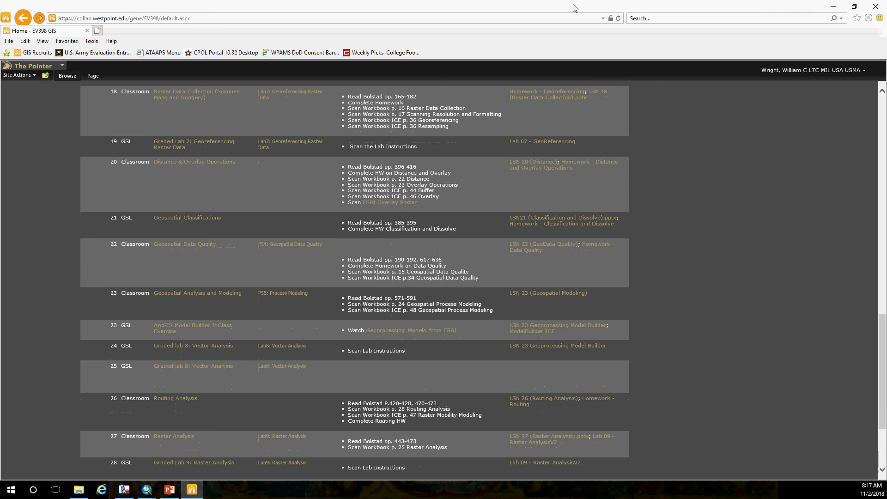
{"action": "double_click", "coordinate": [469, 10]}
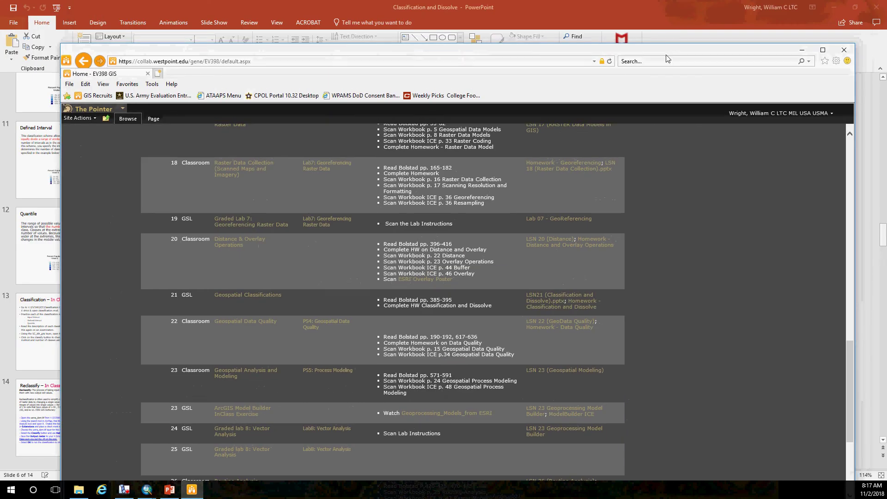